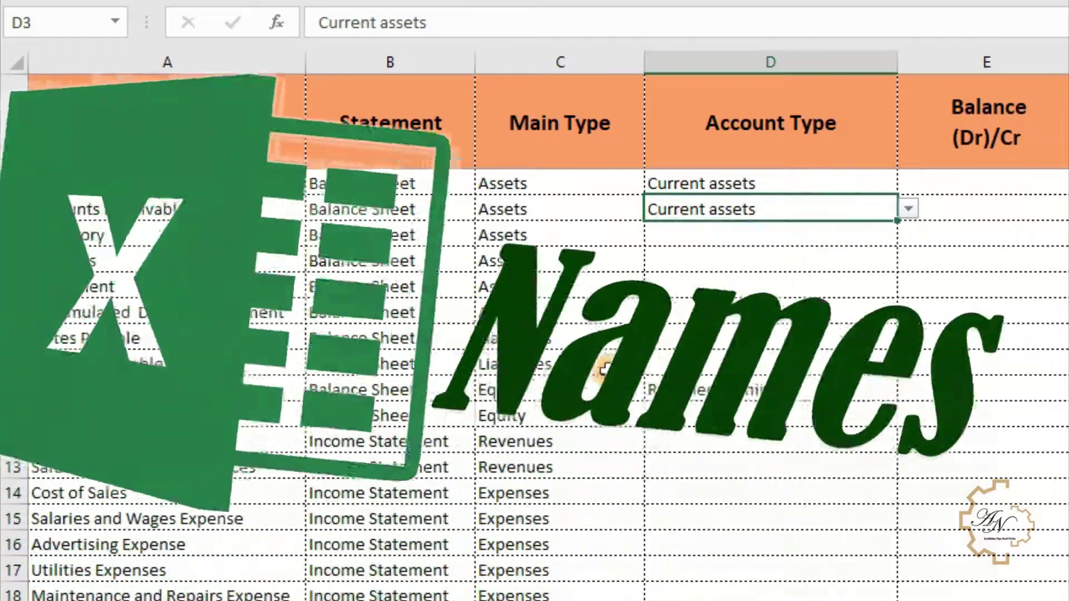
# Choose Sales as the account type for both Sales Revenue (D12) and Sales Returns and Allowances (D13).
pyautogui.click(583, 439)
pyautogui.click(819, 437)
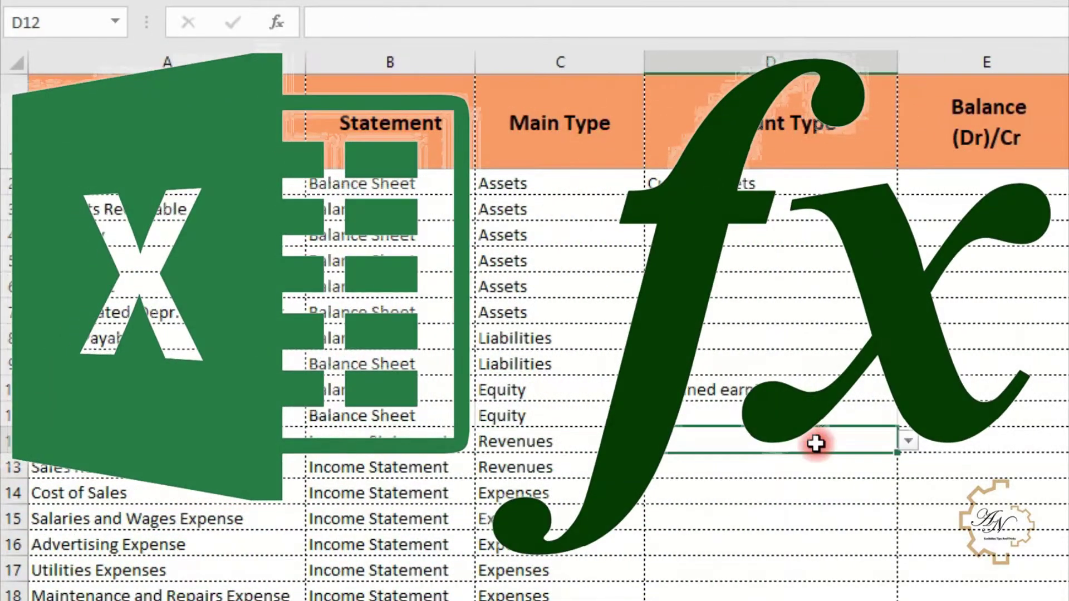
pyautogui.click(907, 440)
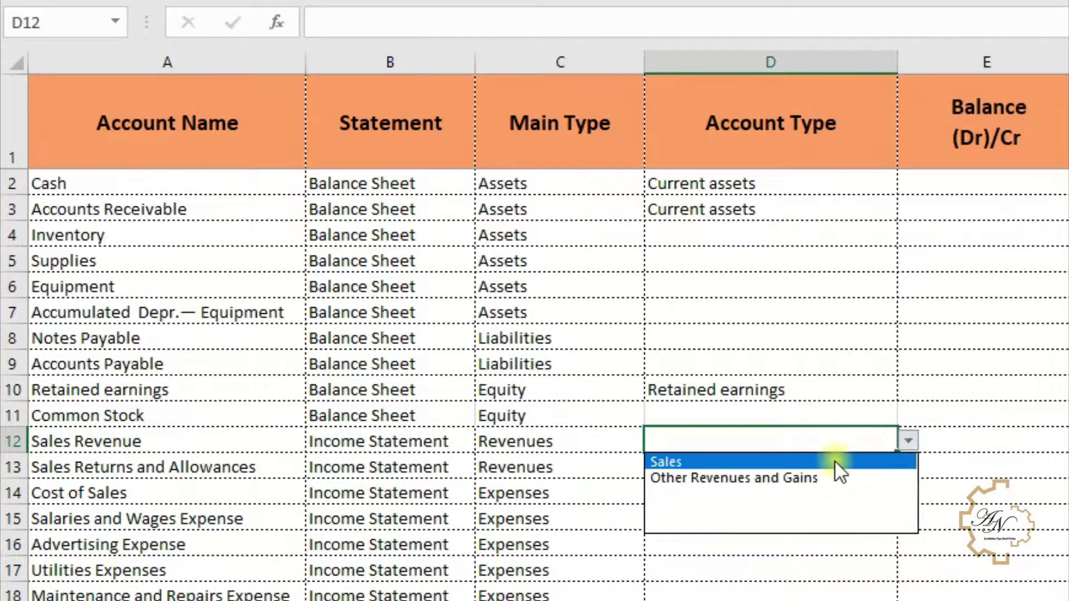
pyautogui.click(834, 461)
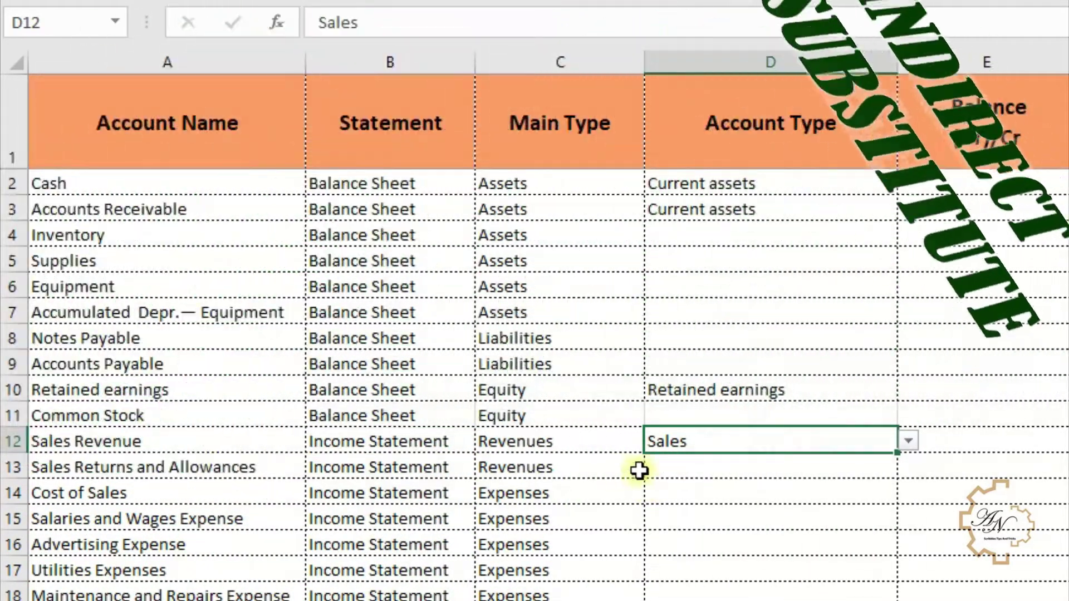
pyautogui.click(679, 469)
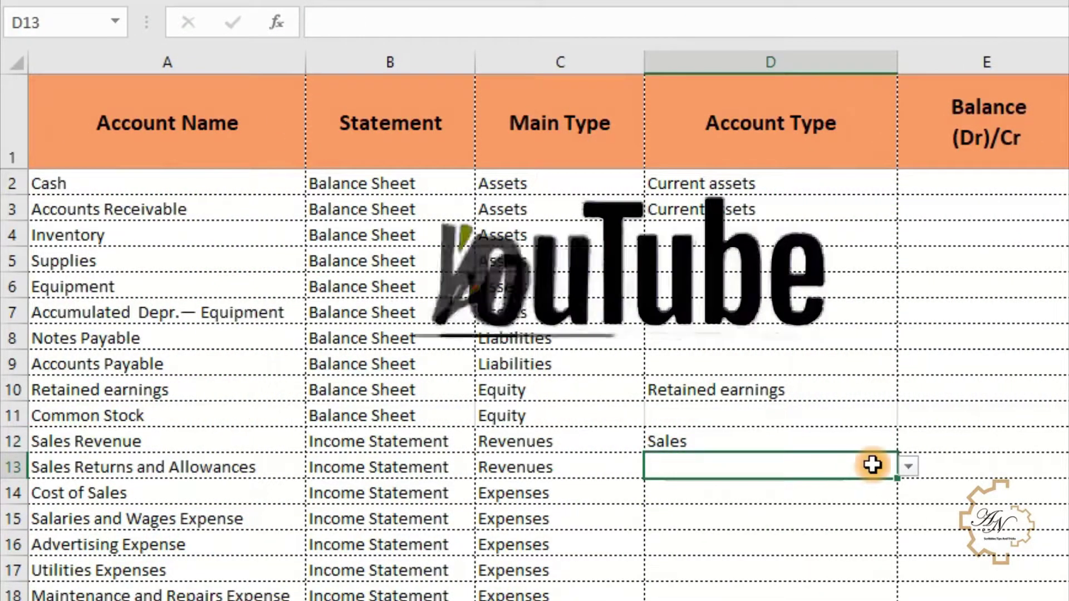
pyautogui.click(909, 467)
pyautogui.click(780, 489)
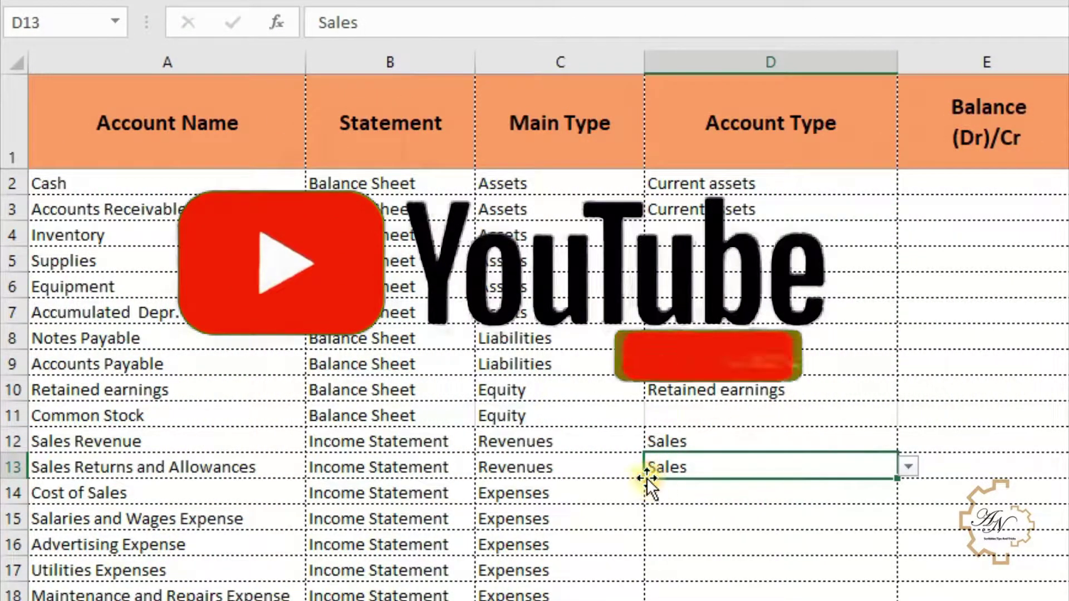
# Display the available account type choices for Cost of Sales in D14.
pyautogui.click(605, 494)
pyautogui.click(823, 488)
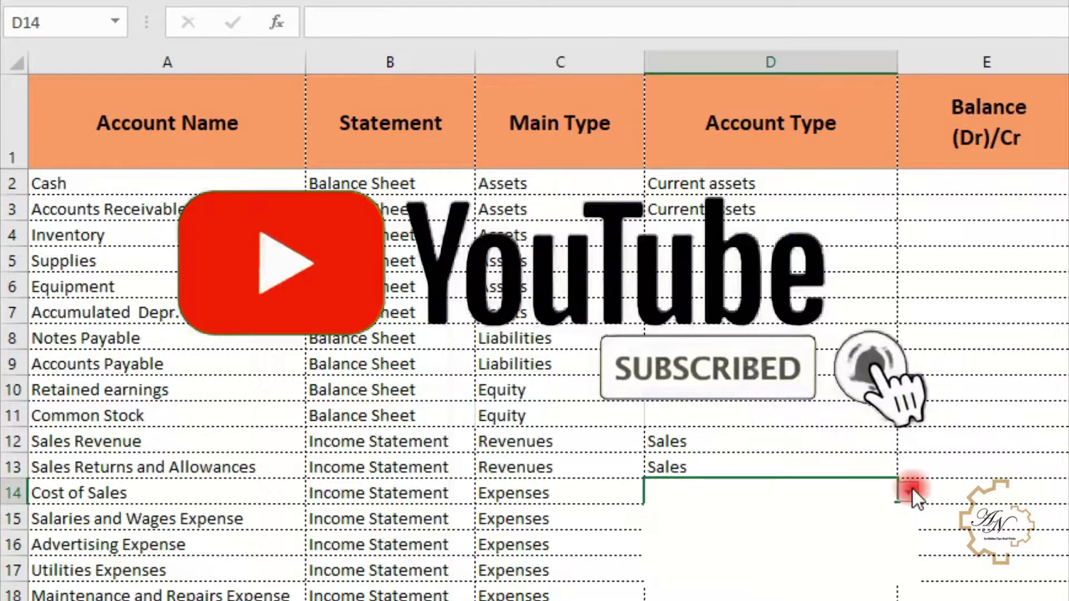
pyautogui.click(909, 492)
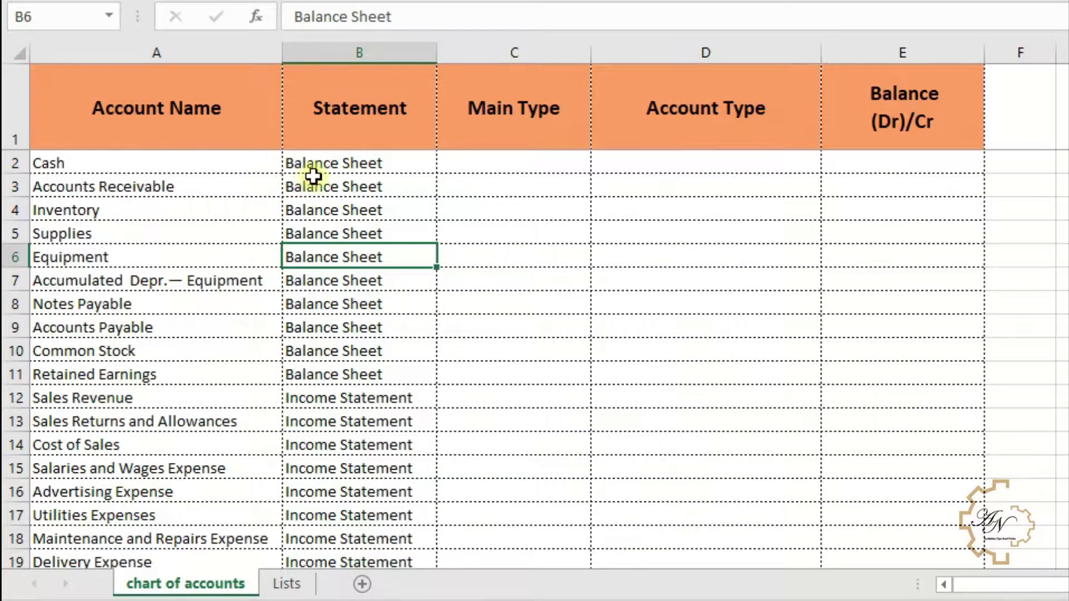
# Review the account names and their statement classifications throughout the chart of accounts.
pyautogui.scroll(-6, 316, 179)
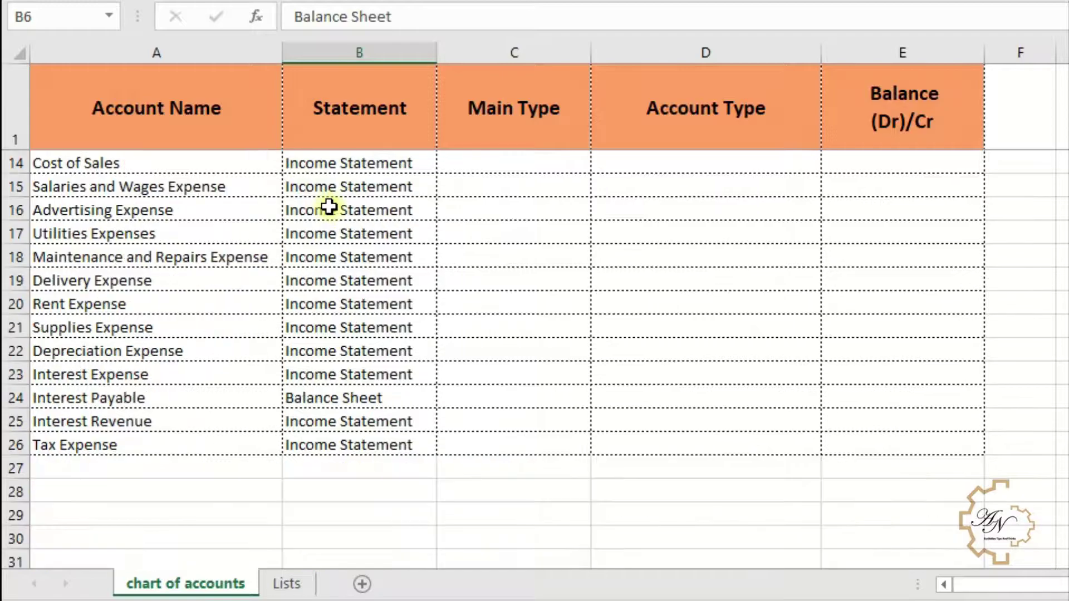
pyautogui.scroll(6, 329, 208)
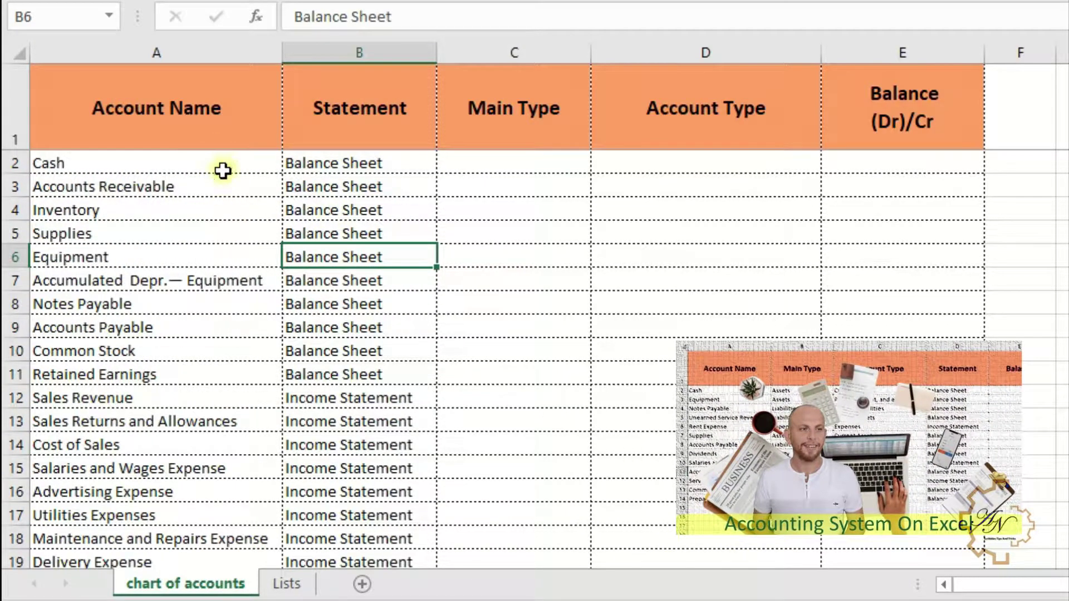
pyautogui.scroll(-2, 353, 168)
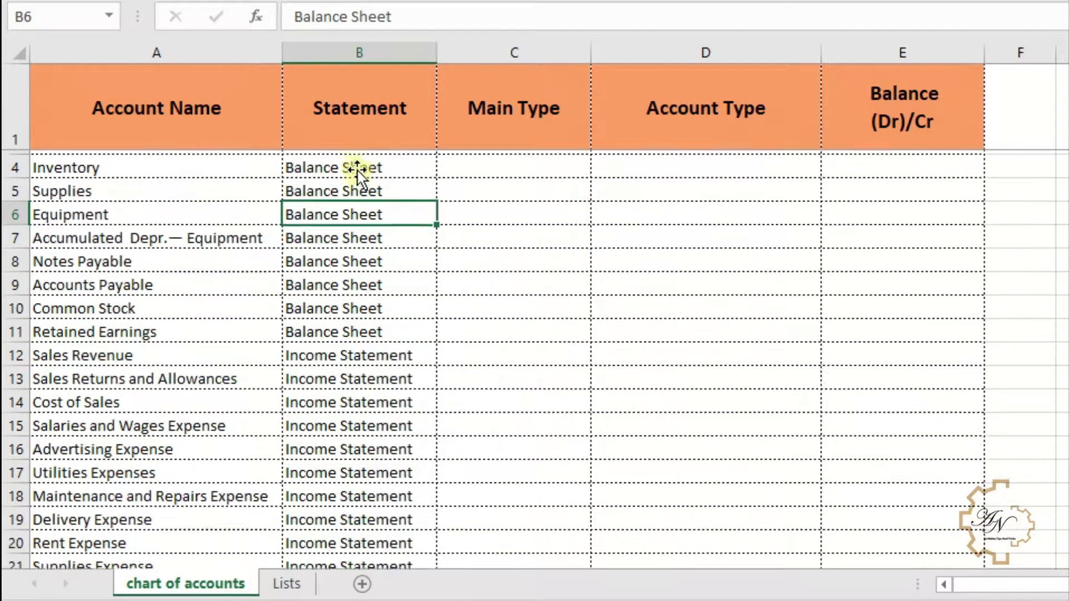
pyautogui.scroll(-3, 349, 239)
pyautogui.scroll(5, 349, 239)
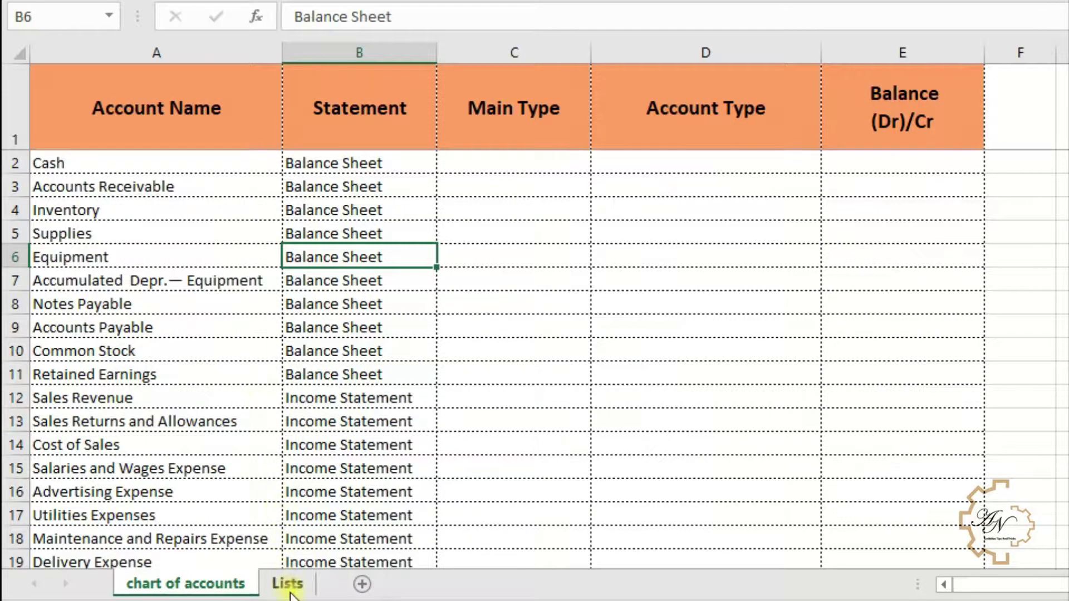
# On the Lists sheet, examine the main types under Balance Sheet and the account types under Assets.
pyautogui.click(287, 584)
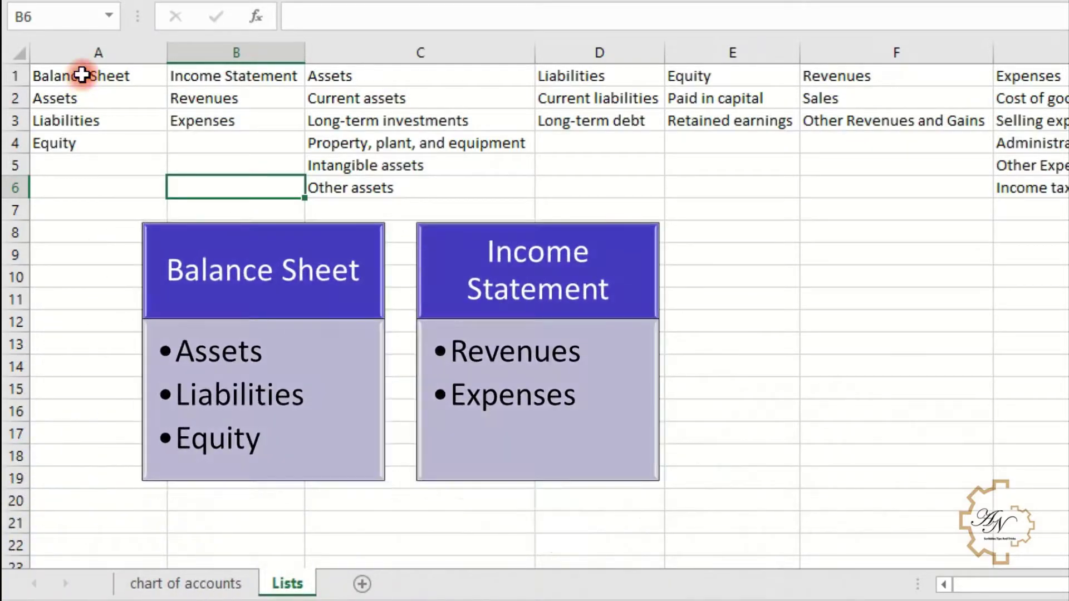
pyautogui.moveTo(82, 77); pyautogui.dragTo(91, 140)
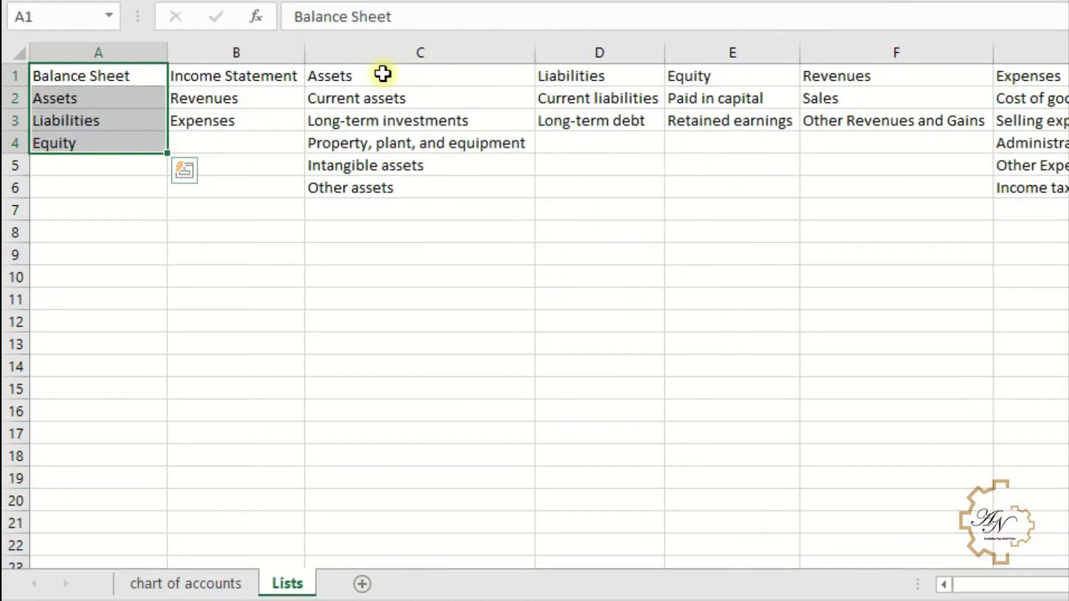
pyautogui.click(383, 73)
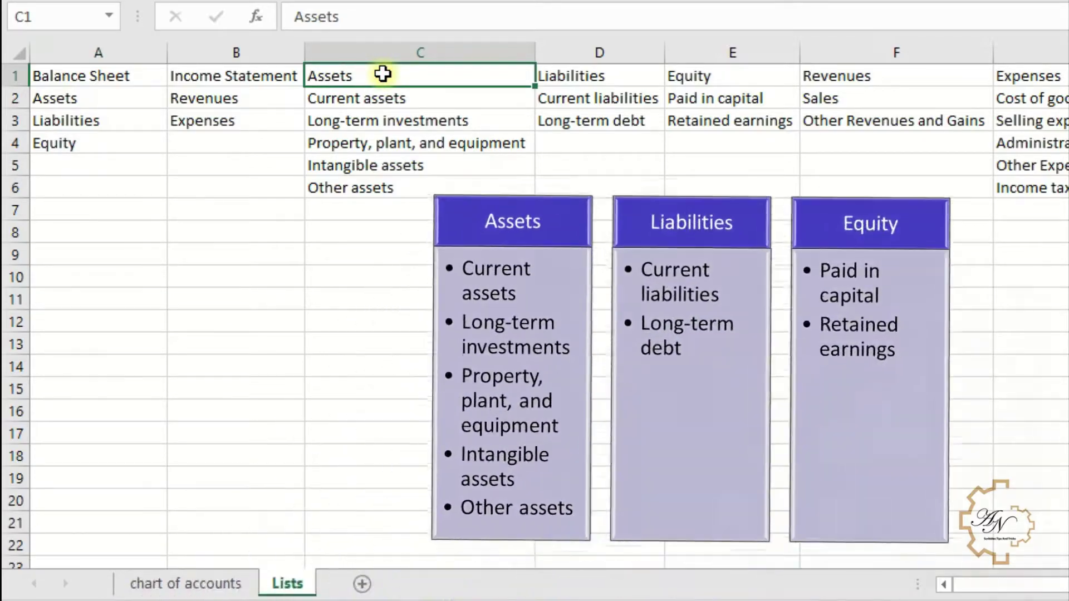
pyautogui.click(382, 98)
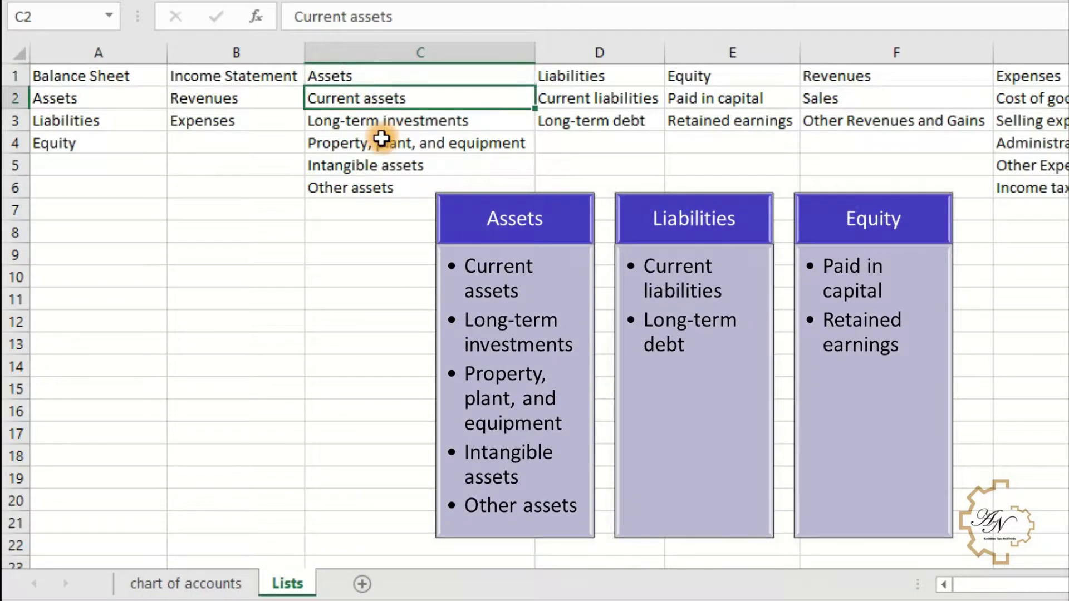
pyautogui.click(384, 126)
pyautogui.click(388, 139)
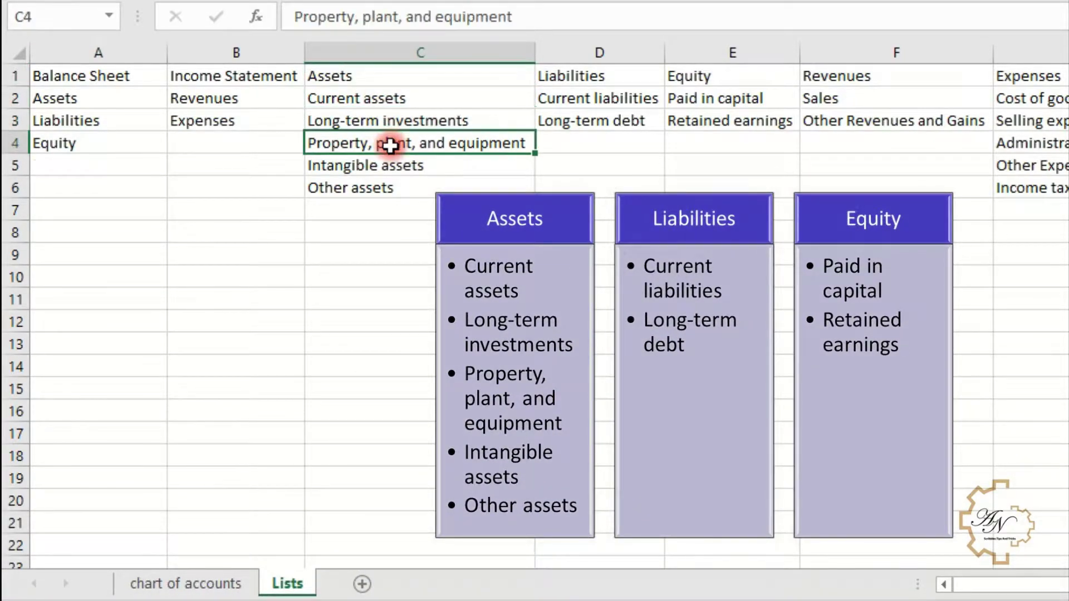
pyautogui.click(382, 165)
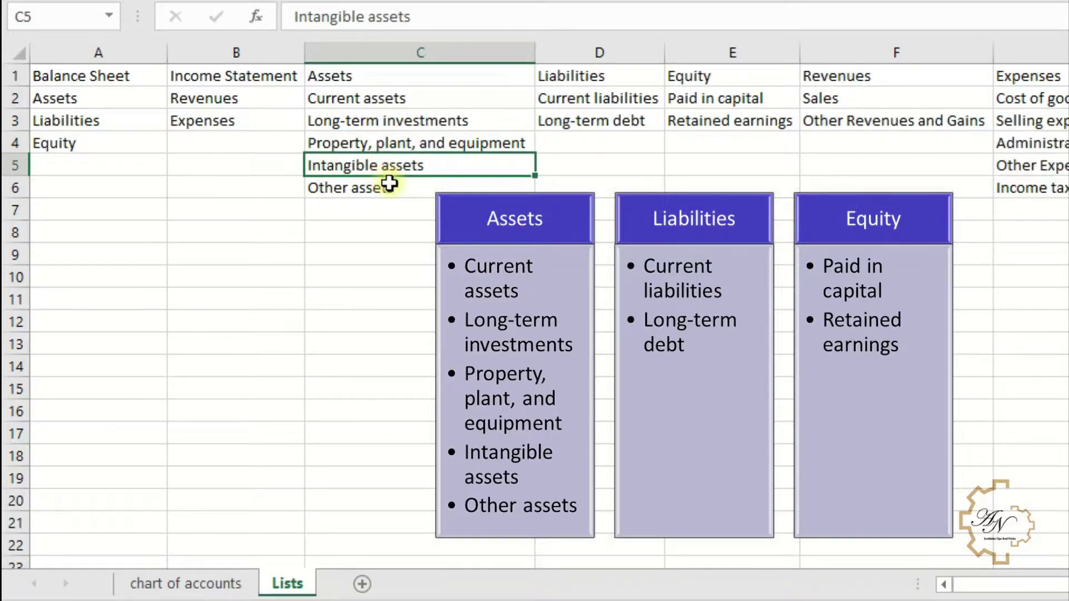
pyautogui.click(389, 187)
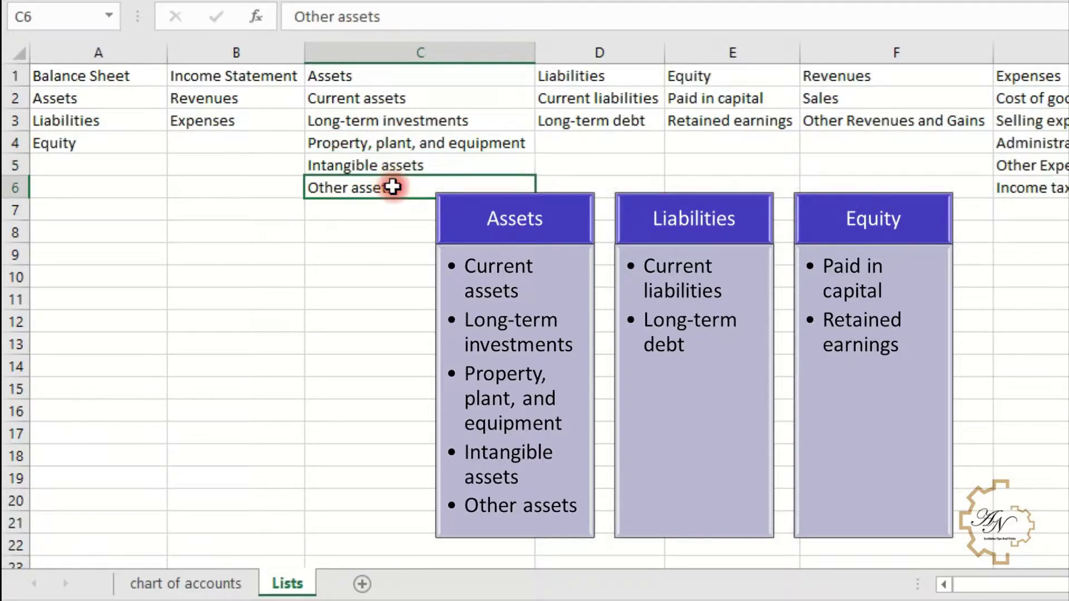
# Examine the account types listed under the Liabilities and Equity headings.
pyautogui.click(609, 77)
pyautogui.click(607, 99)
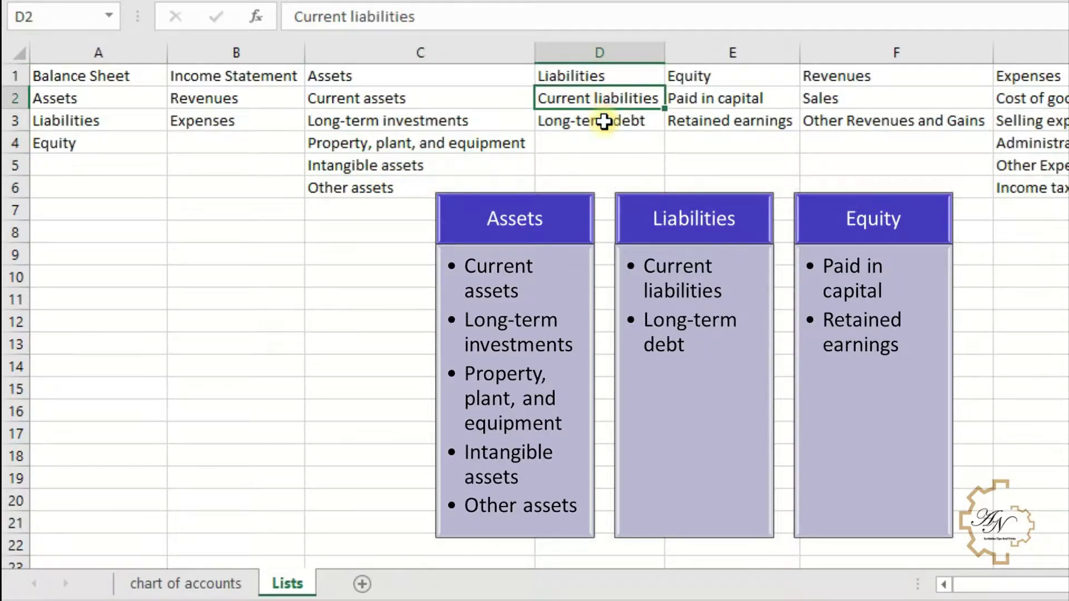
pyautogui.click(607, 118)
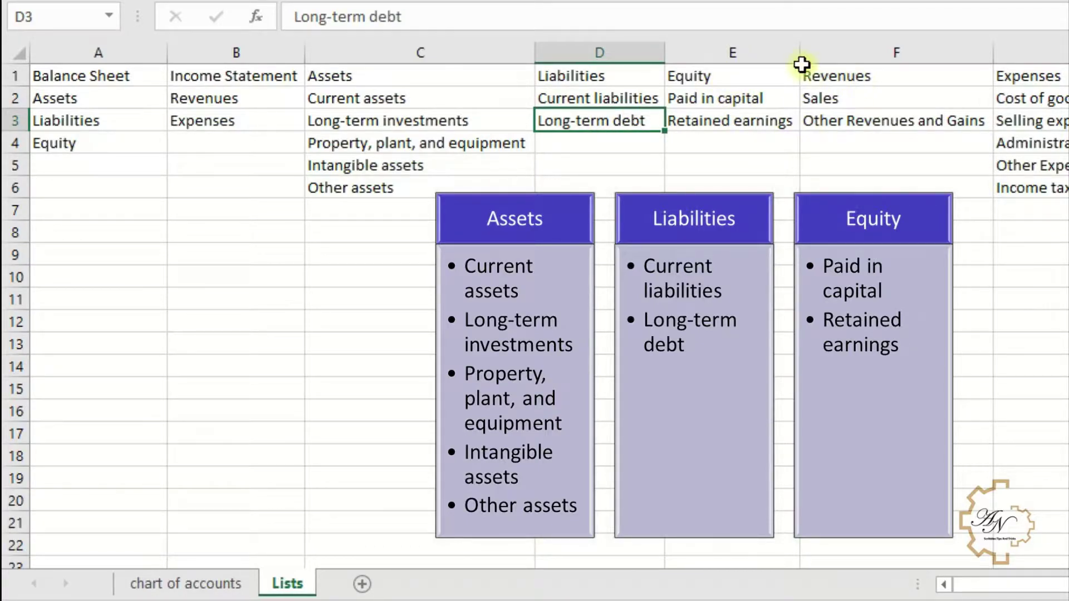
pyautogui.click(775, 74)
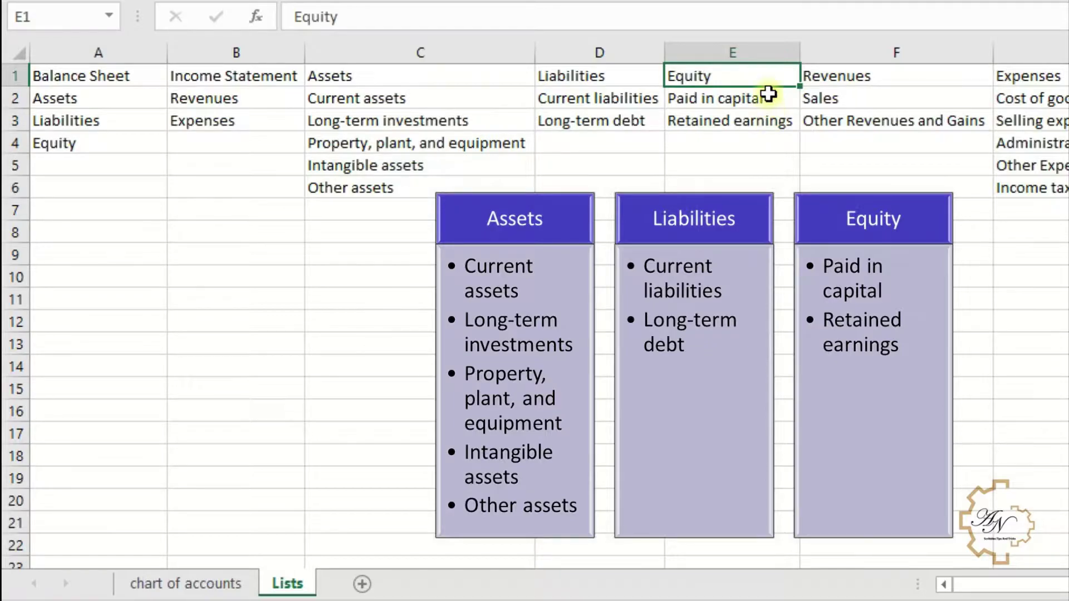
pyautogui.click(766, 96)
pyautogui.click(766, 123)
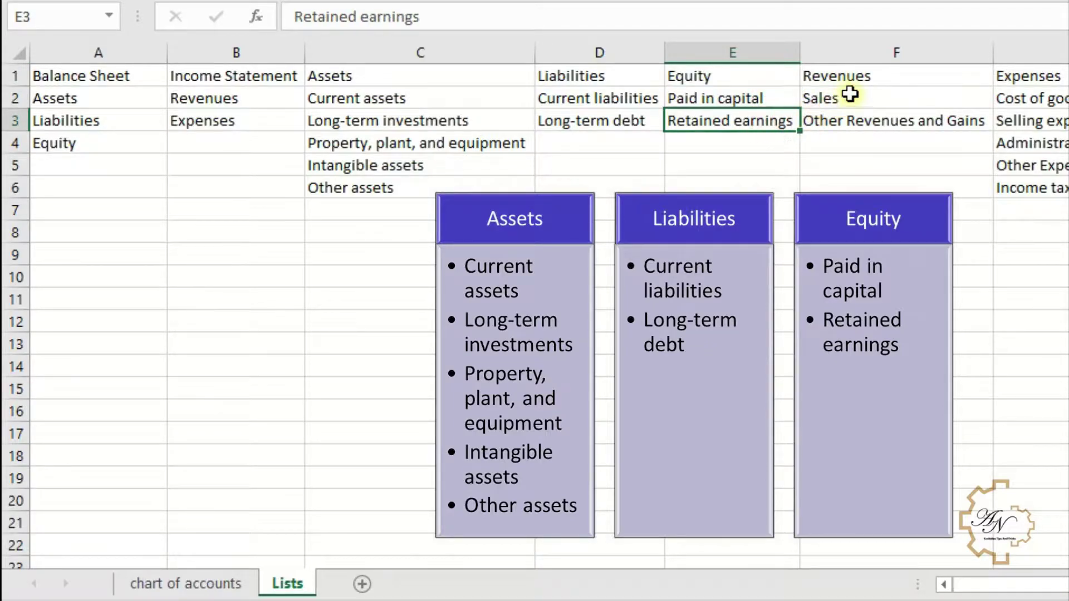
# Examine the account types listed under the Revenues and Expenses headings.
pyautogui.click(850, 77)
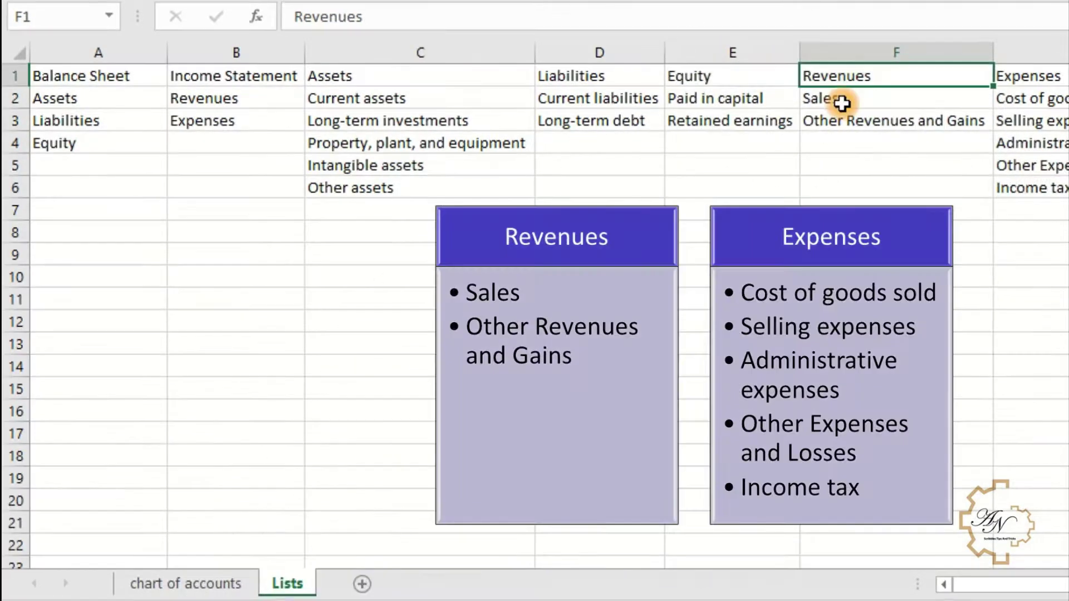
pyautogui.click(841, 102)
pyautogui.click(830, 122)
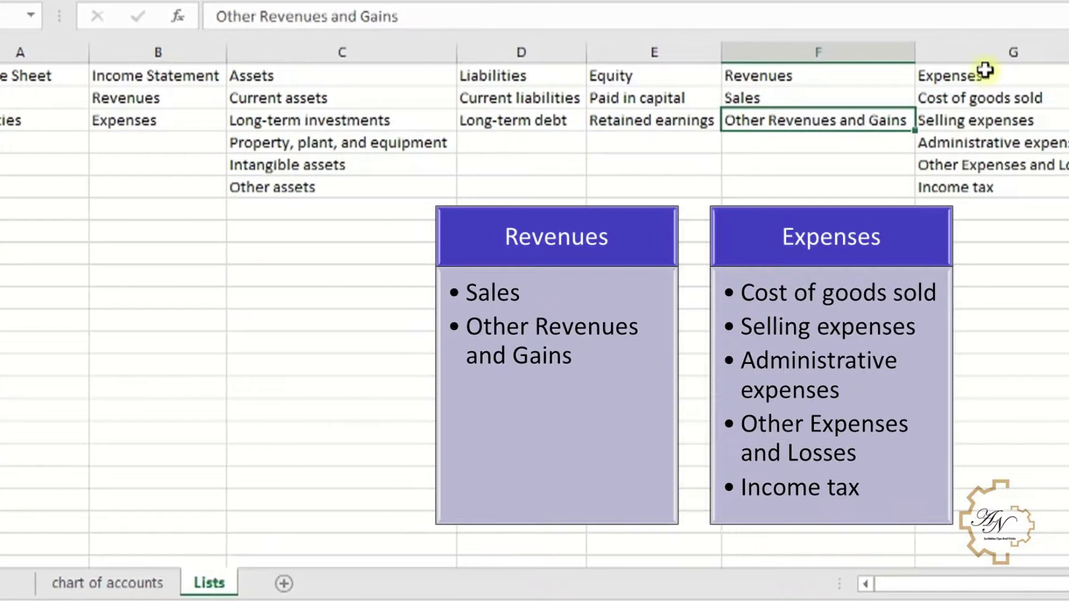
pyautogui.click(949, 74)
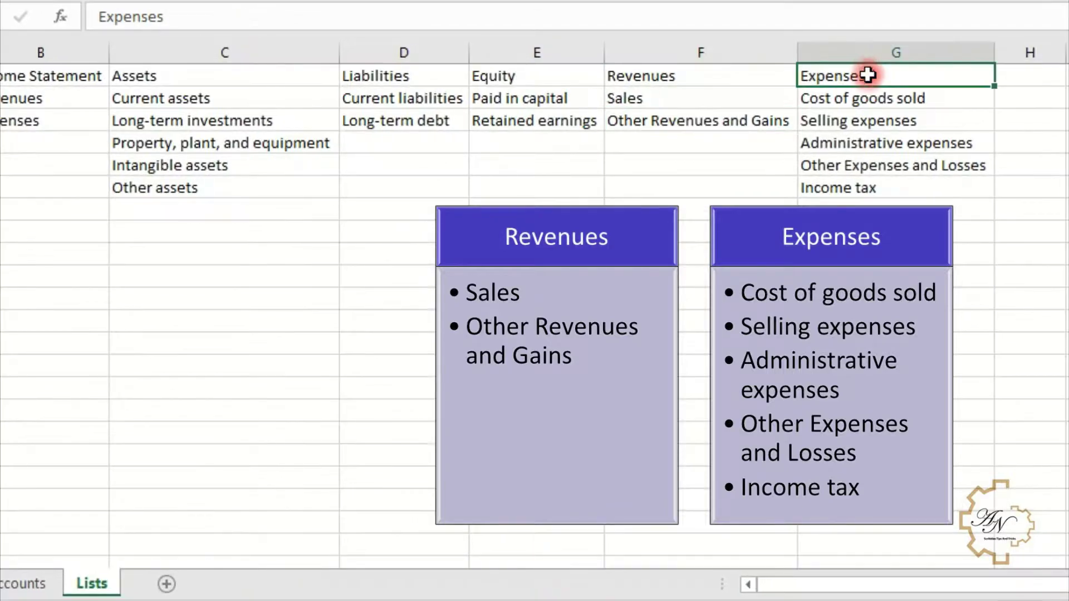
pyautogui.click(864, 90)
pyautogui.click(852, 124)
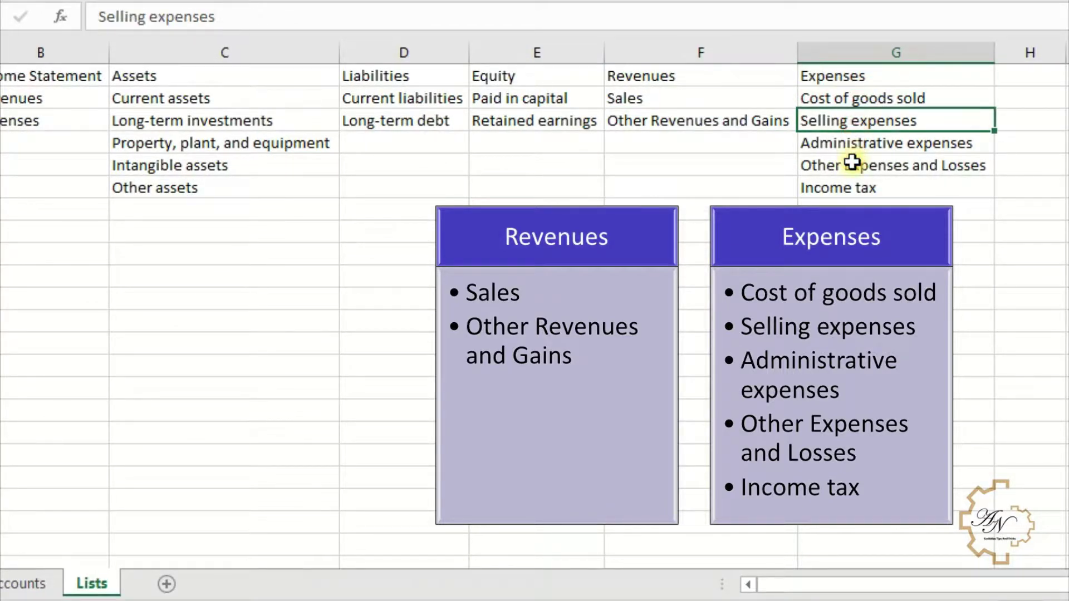
pyautogui.click(852, 146)
pyautogui.click(861, 165)
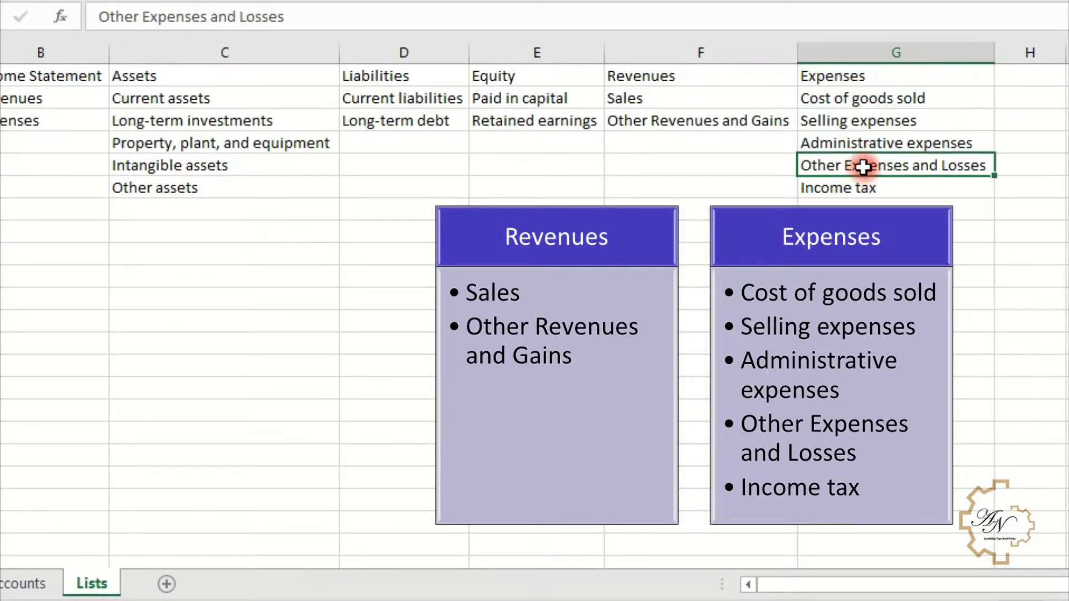
pyautogui.click(853, 188)
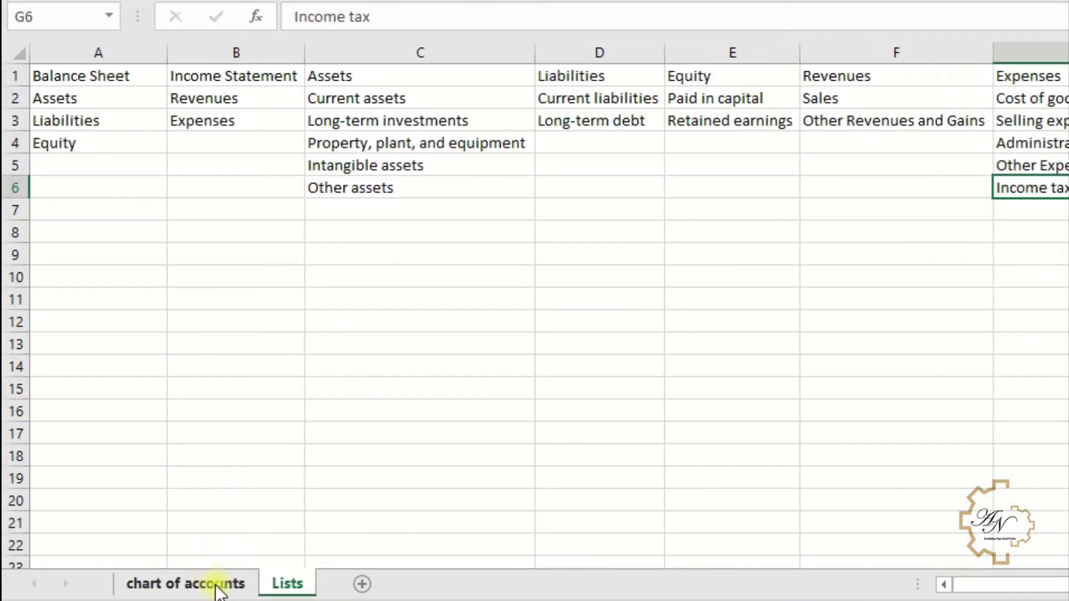
# Return to the chart of accounts sheet and compare the empty Main Type cells with each account's statement.
pyautogui.click(215, 586)
pyautogui.click(475, 178)
pyautogui.click(474, 162)
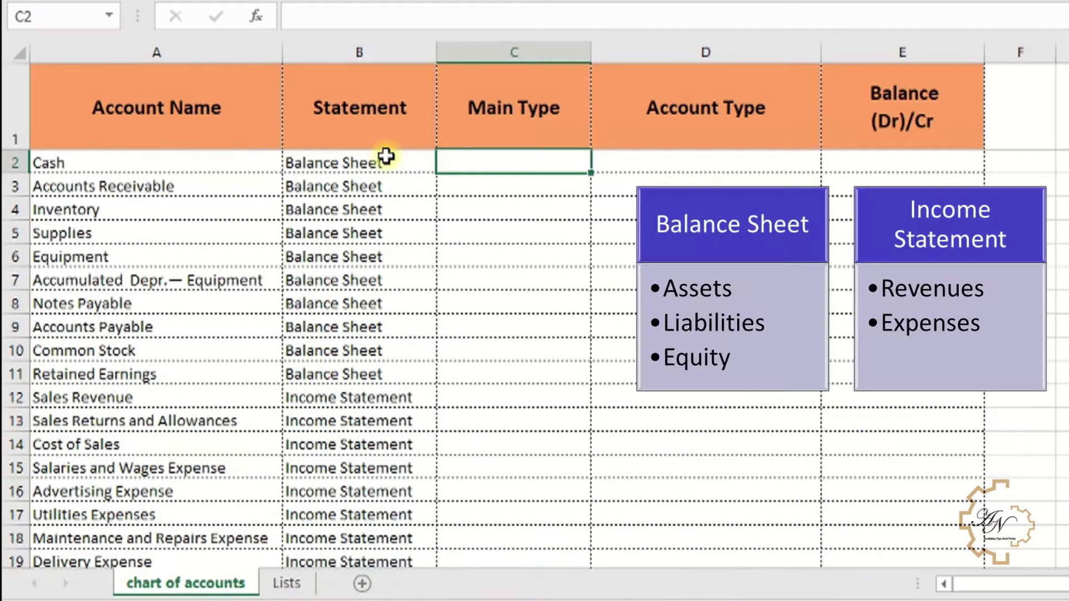
pyautogui.click(387, 158)
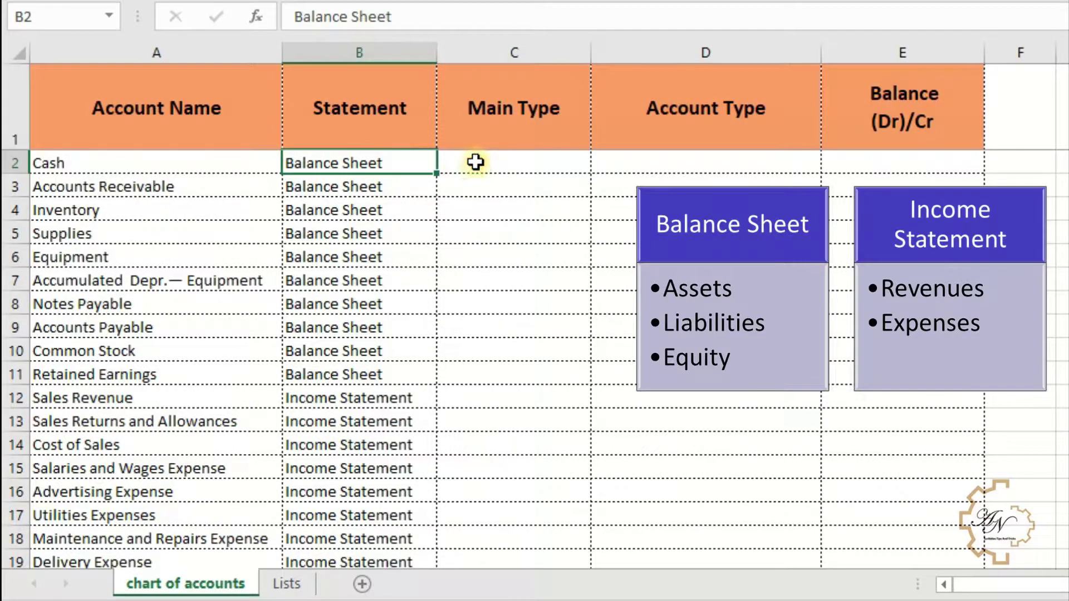
pyautogui.click(504, 159)
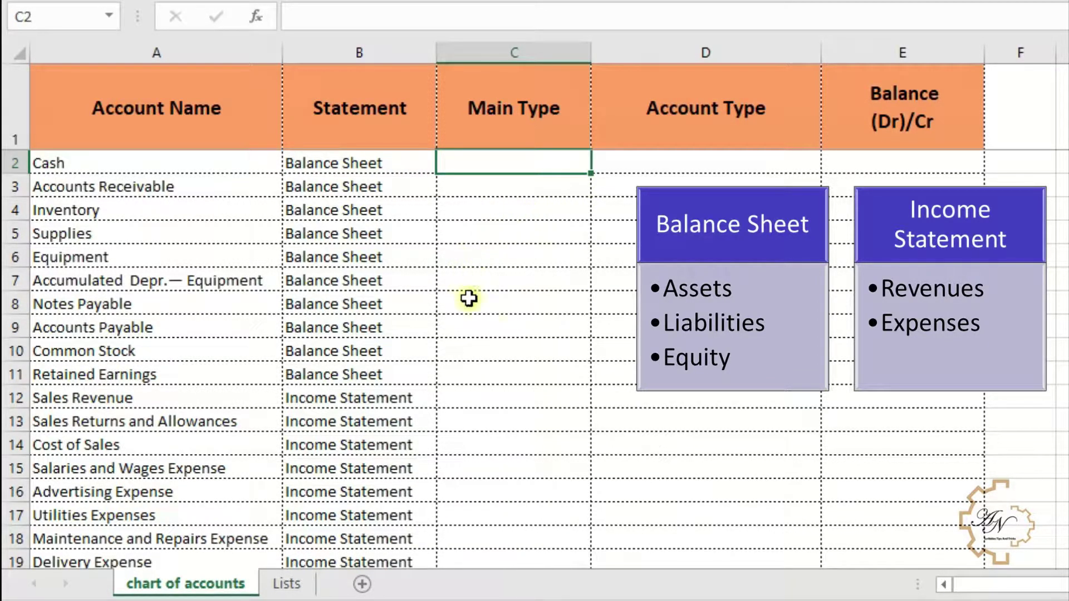
pyautogui.click(487, 392)
pyautogui.scroll(-2, 473, 360)
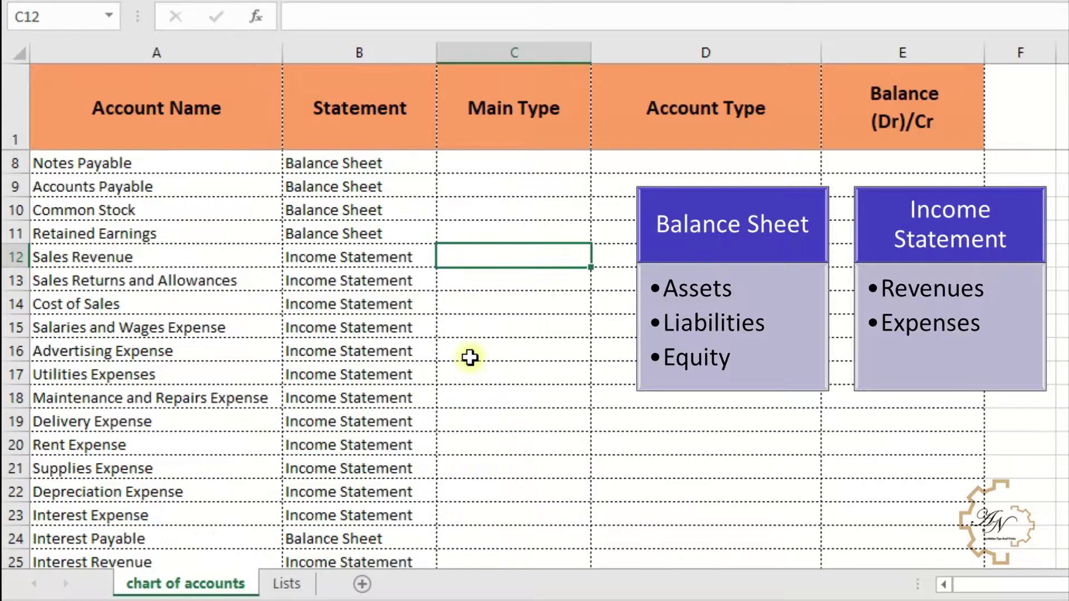
pyautogui.scroll(2, 493, 284)
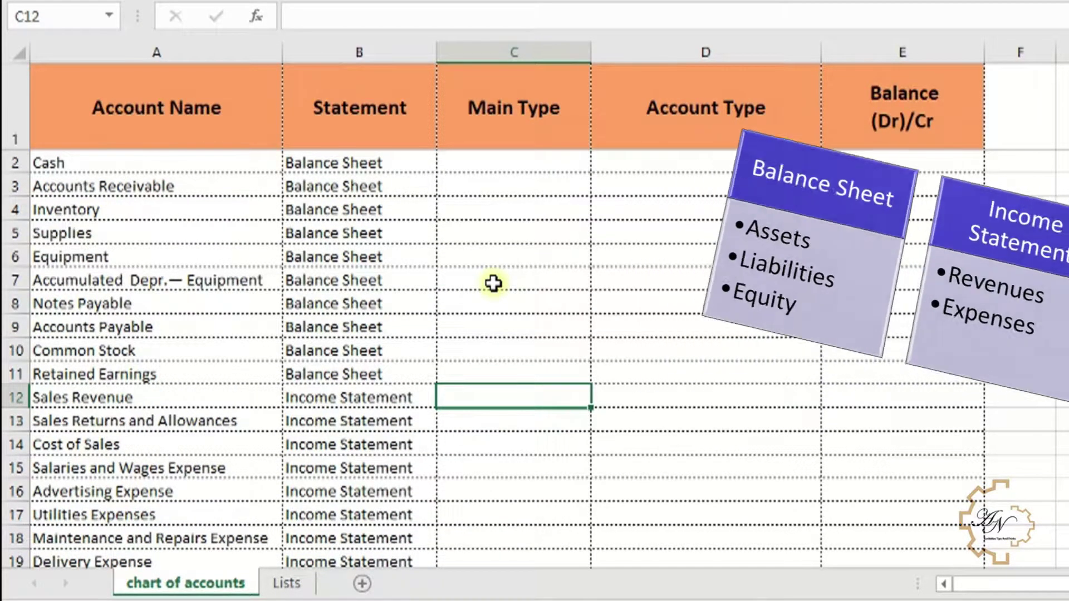
# Create named ranges from the lists in A1:G6 on the Lists sheet, using only the top row for the names.
pyautogui.click(290, 583)
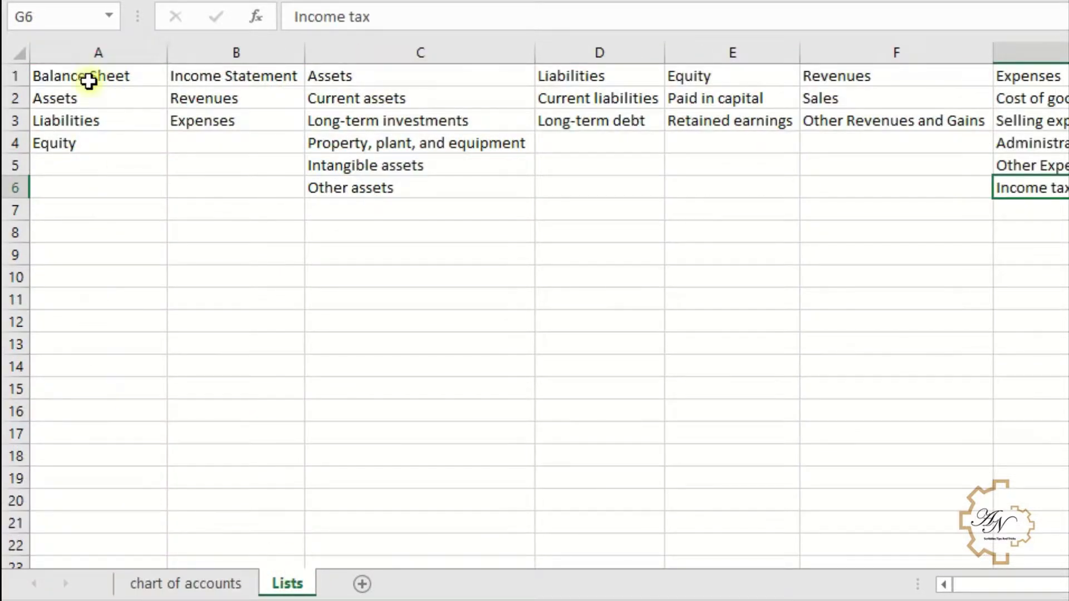
pyautogui.moveTo(90, 71); pyautogui.dragTo(1045, 193)
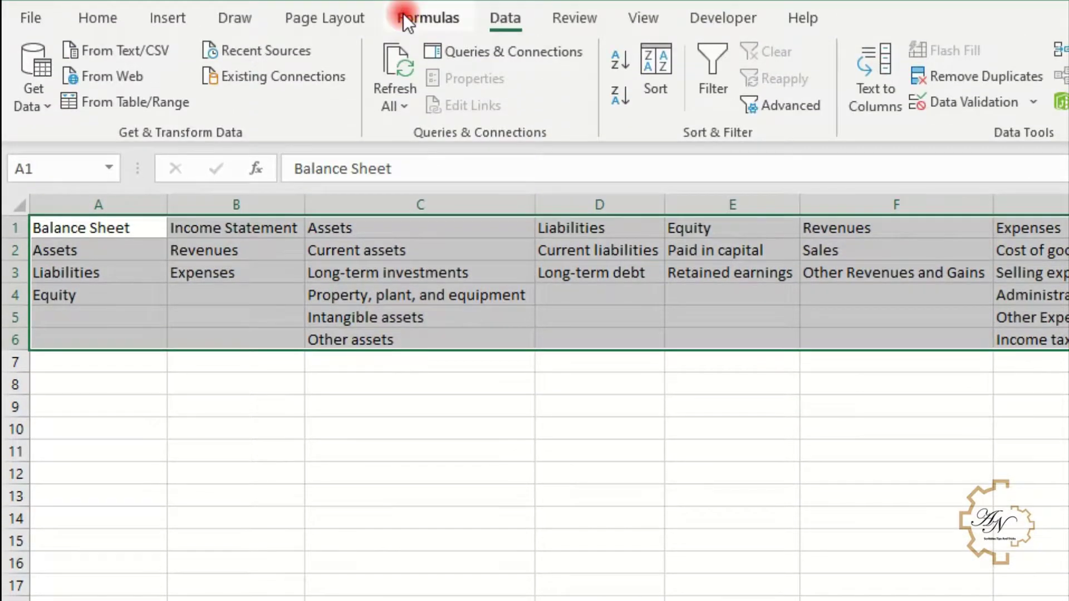
pyautogui.click(404, 14)
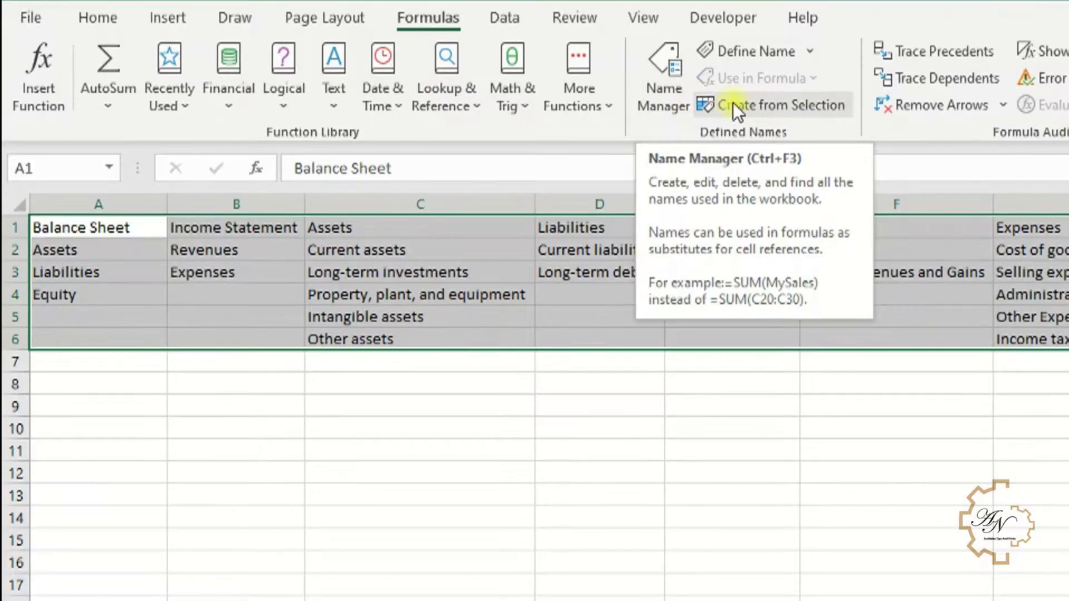
pyautogui.click(732, 103)
pyautogui.click(216, 523)
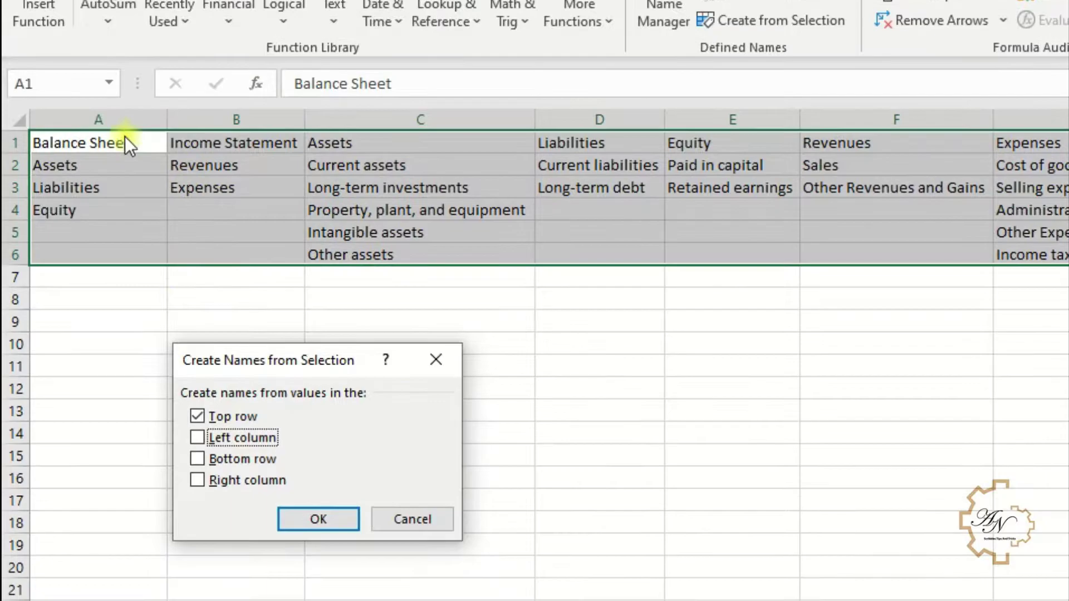
pyautogui.click(345, 523)
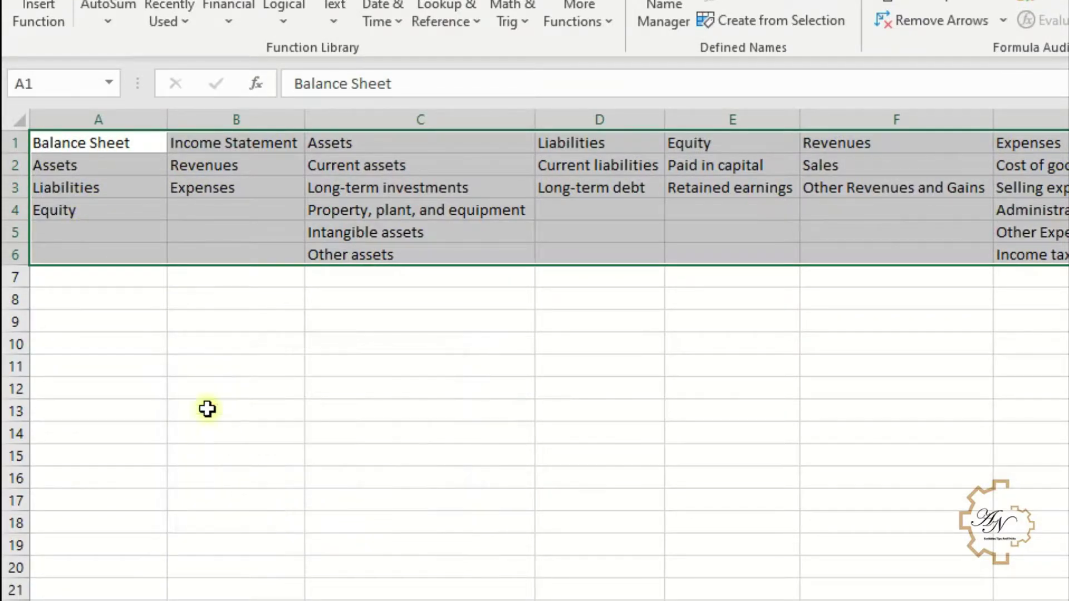
# Select the Balance Sheet list in A1:A4 and review every defined name and its range in the Name Manager.
pyautogui.click(119, 192)
pyautogui.moveTo(127, 160); pyautogui.dragTo(131, 234)
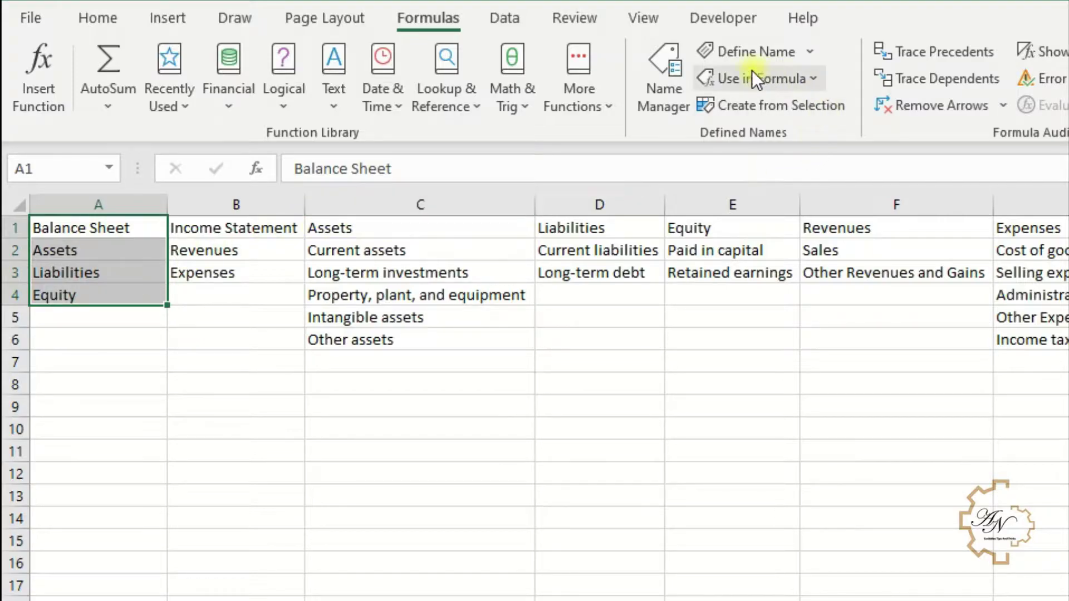
pyautogui.click(666, 101)
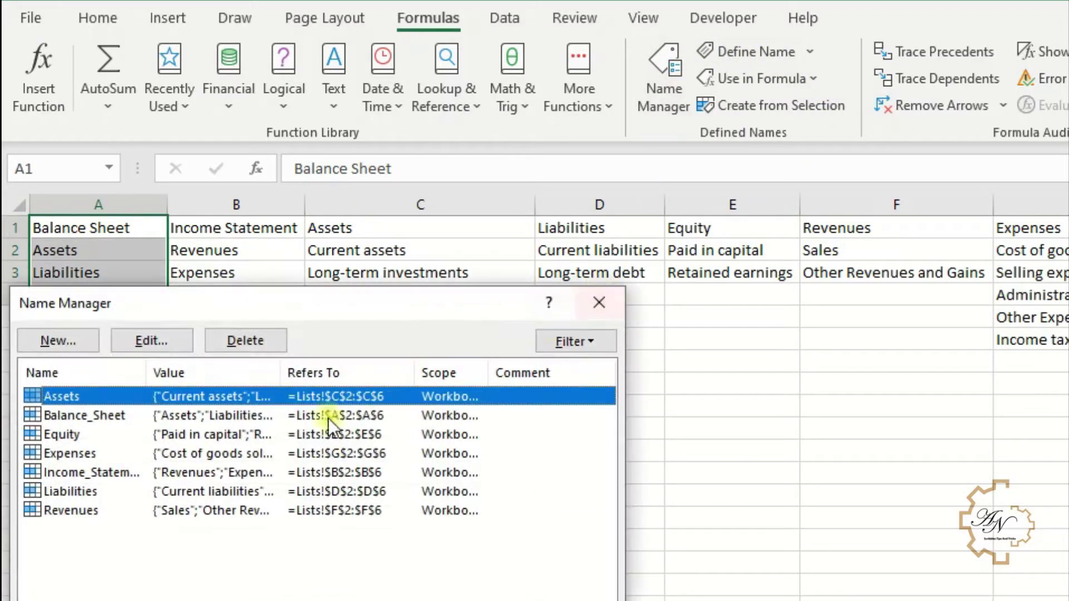
pyautogui.click(102, 416)
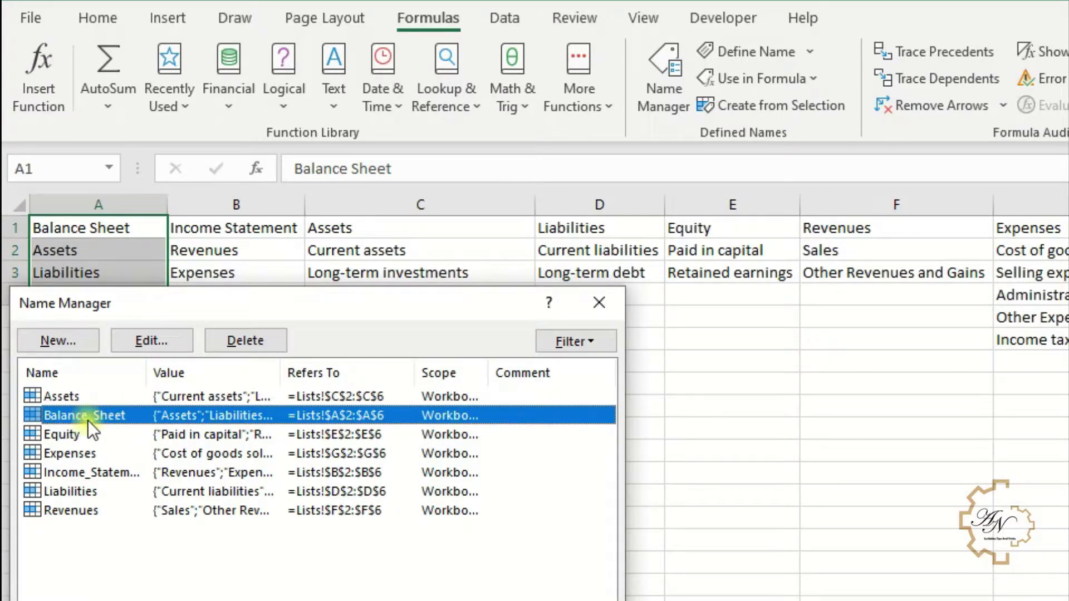
pyautogui.click(71, 436)
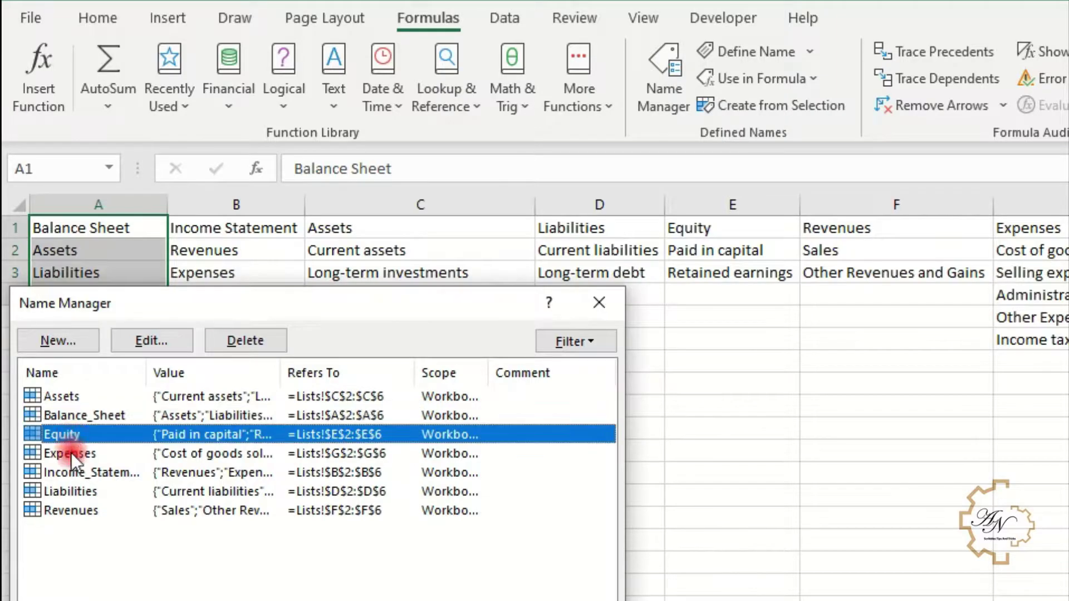
pyautogui.click(72, 454)
pyautogui.click(80, 471)
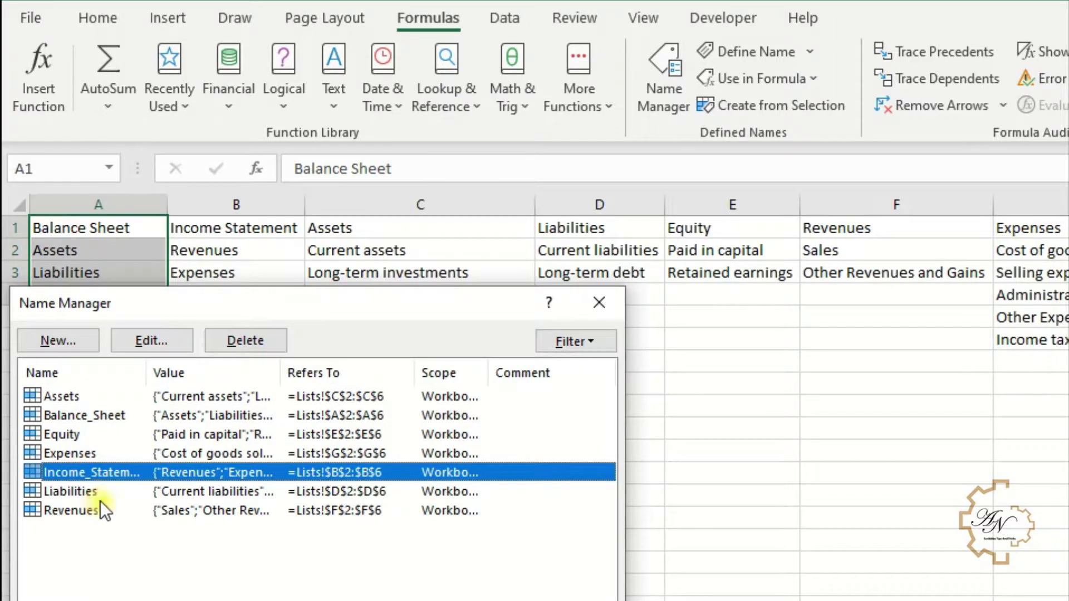
pyautogui.click(98, 493)
pyautogui.click(101, 510)
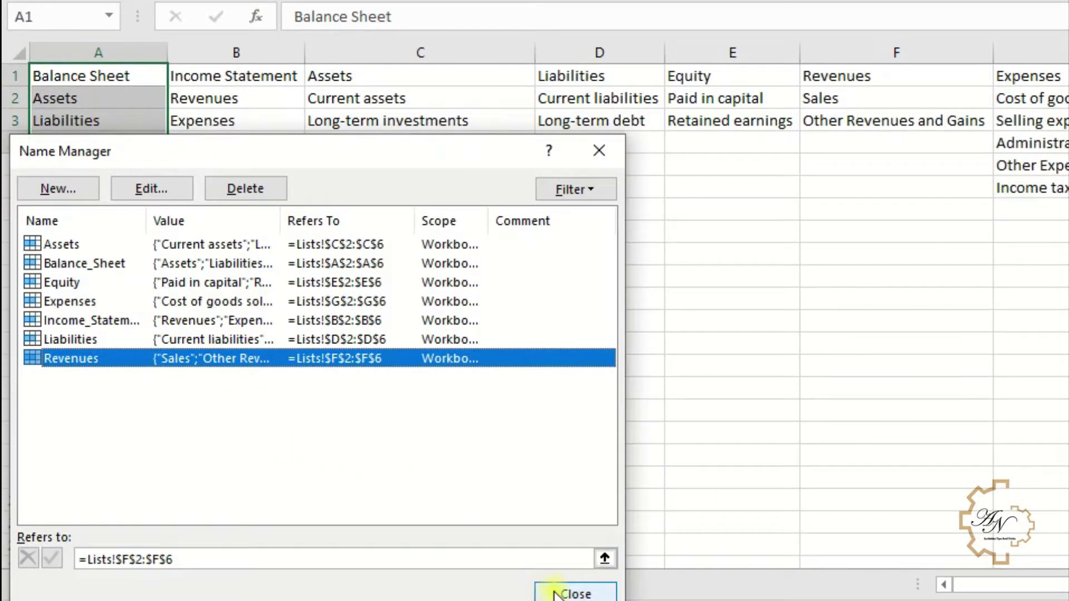
pyautogui.click(551, 594)
# In C2 of the chart of accounts sheet, enter the formula =SUBSTITUTE(B2," ","_").
pyautogui.click(232, 584)
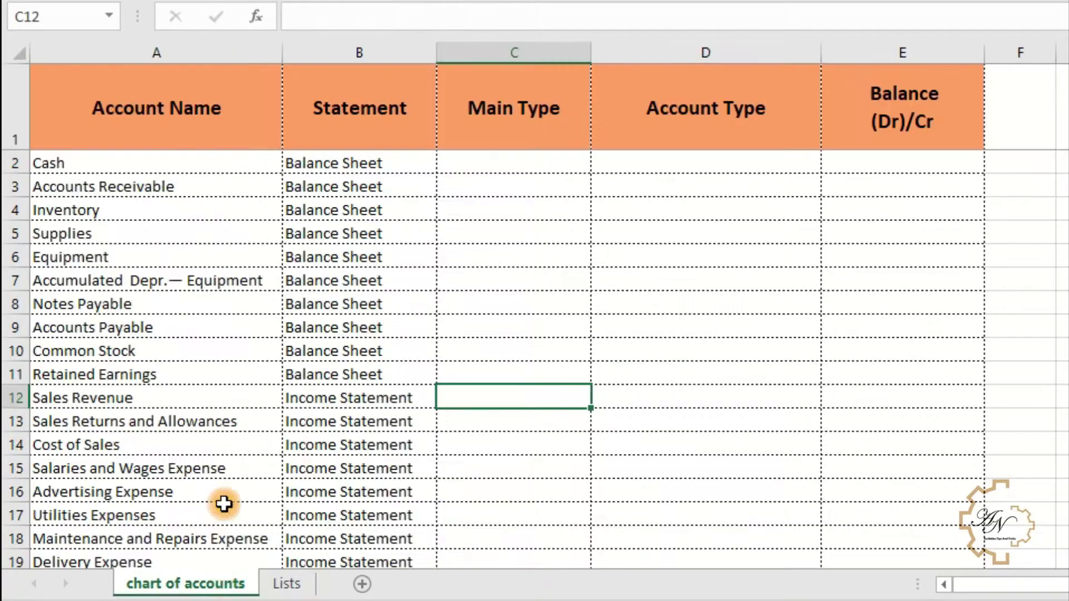
pyautogui.click(486, 161)
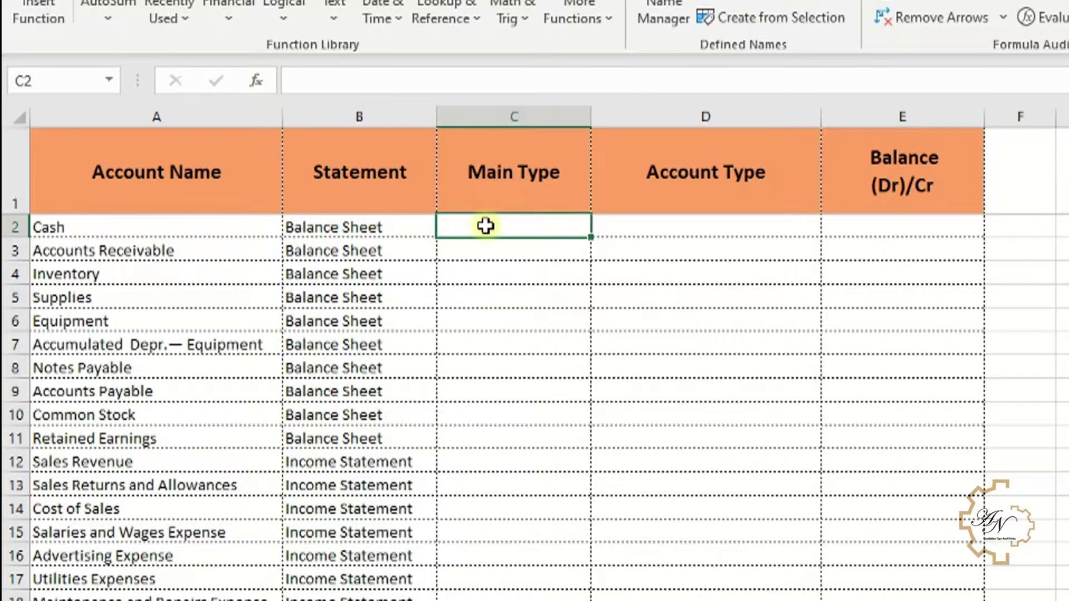
pyautogui.write('=')
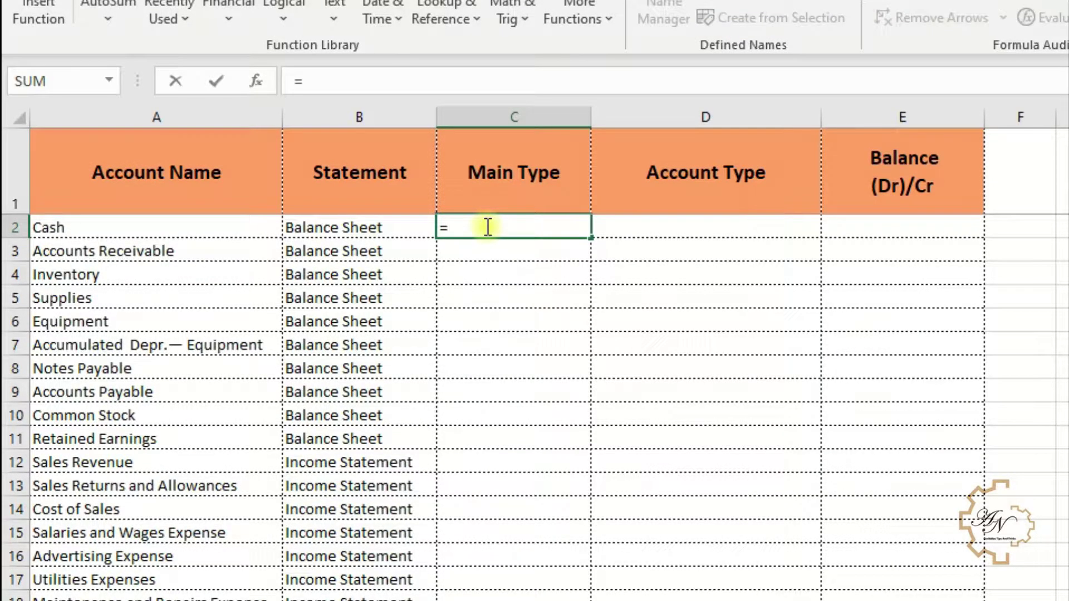
pyautogui.write('su')
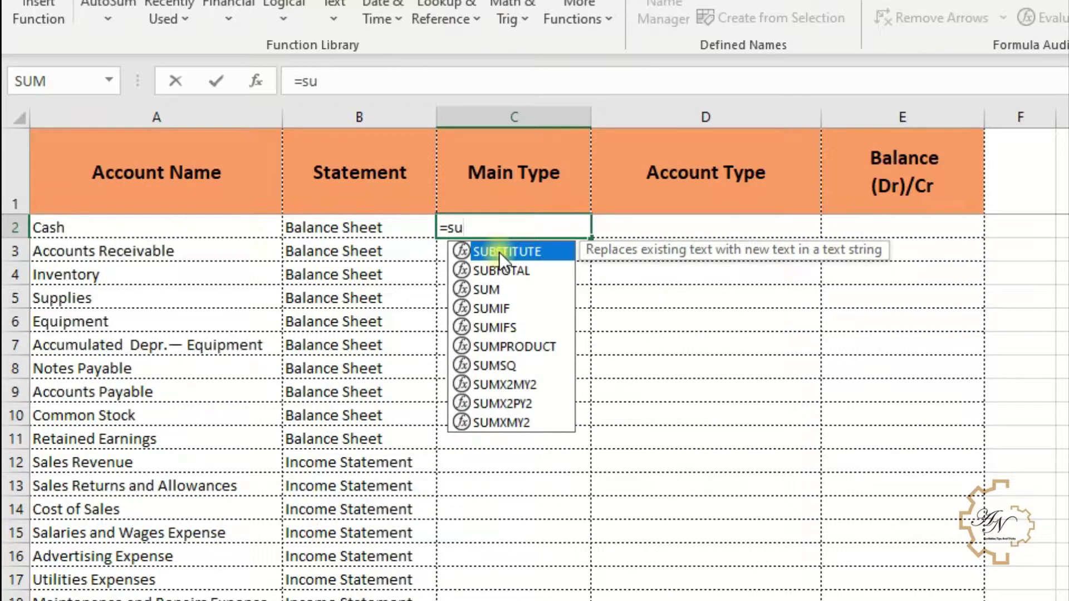
pyautogui.doubleClick(499, 252)
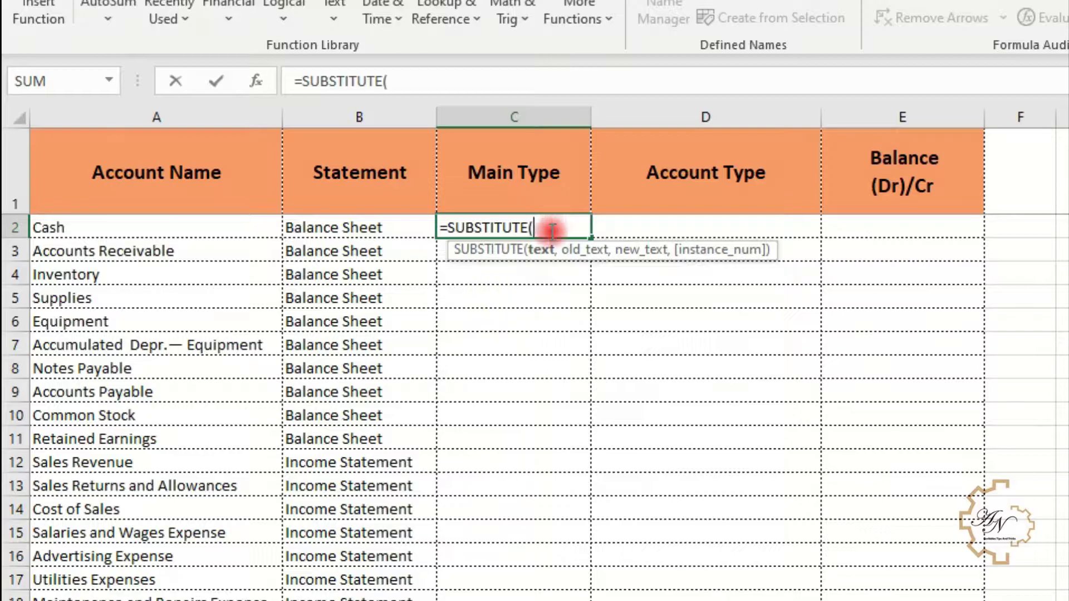
pyautogui.click(365, 226)
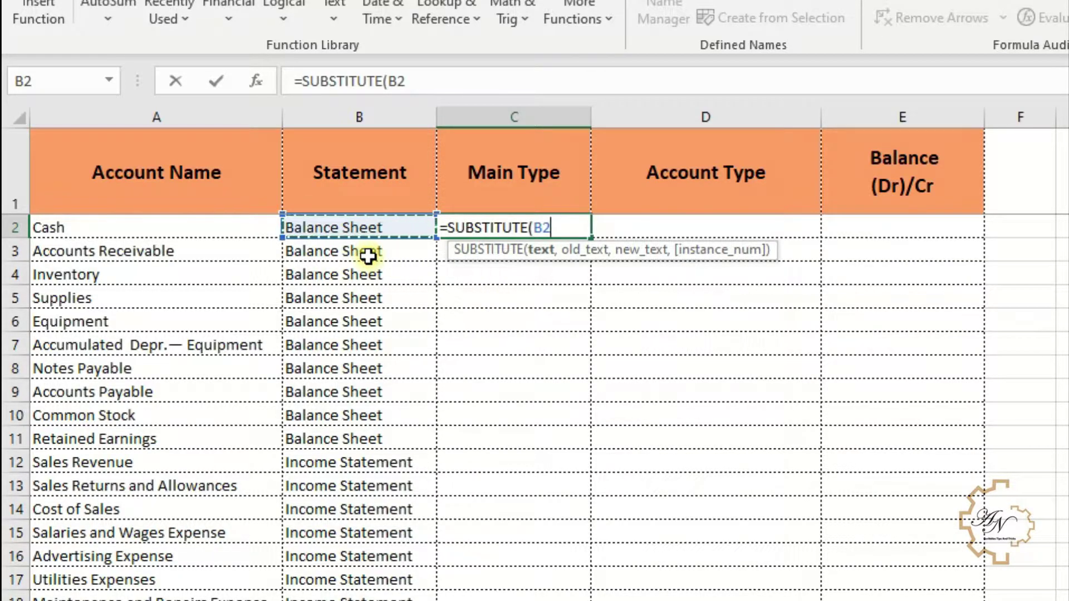
pyautogui.write(',')
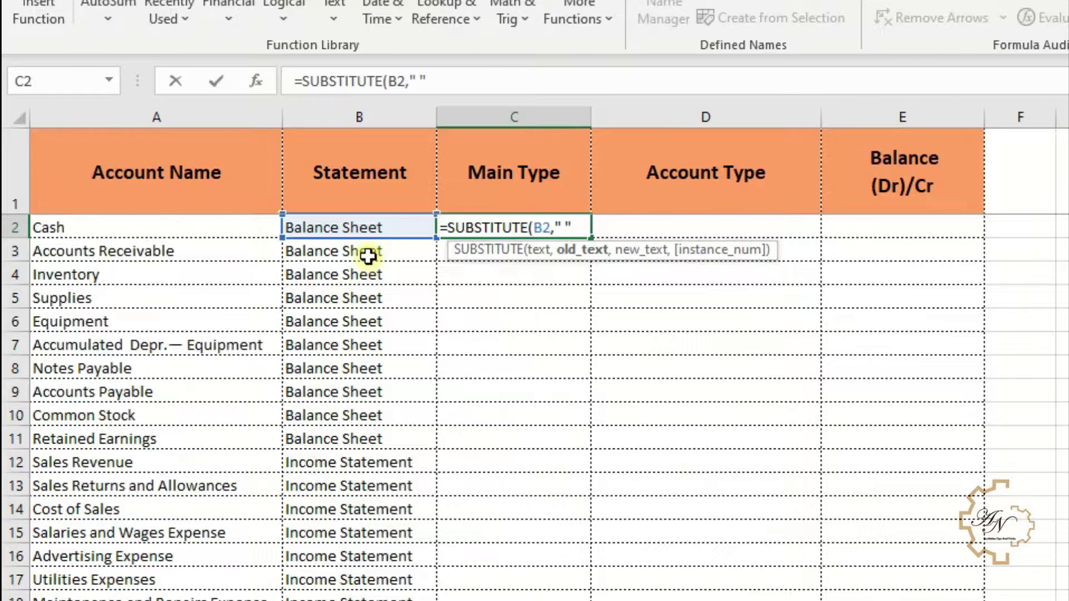
pyautogui.write('" ",')
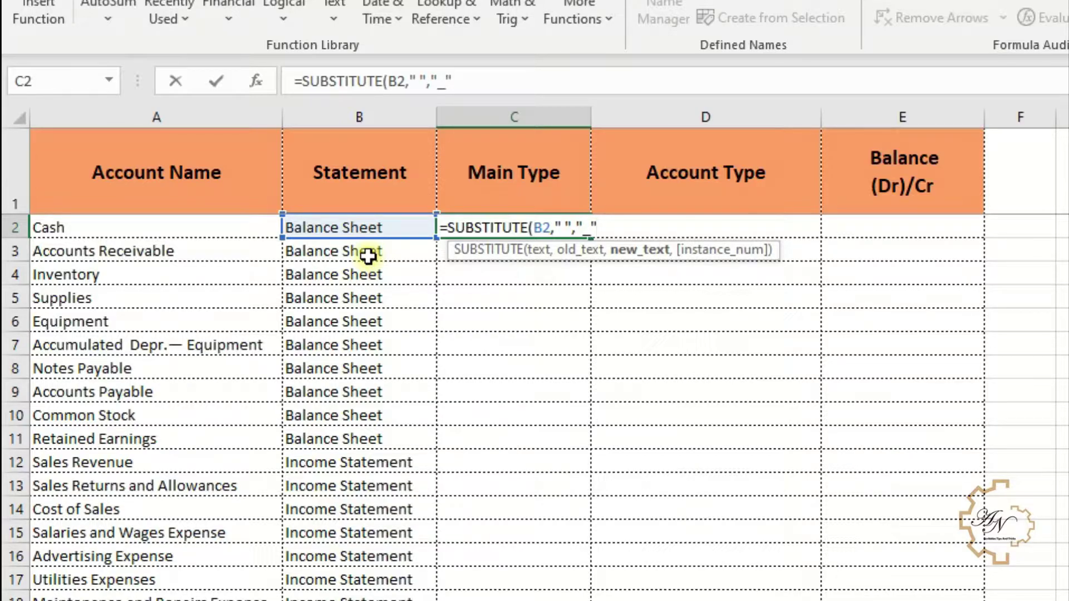
pyautogui.write('"_"')
pyautogui.press('Return')
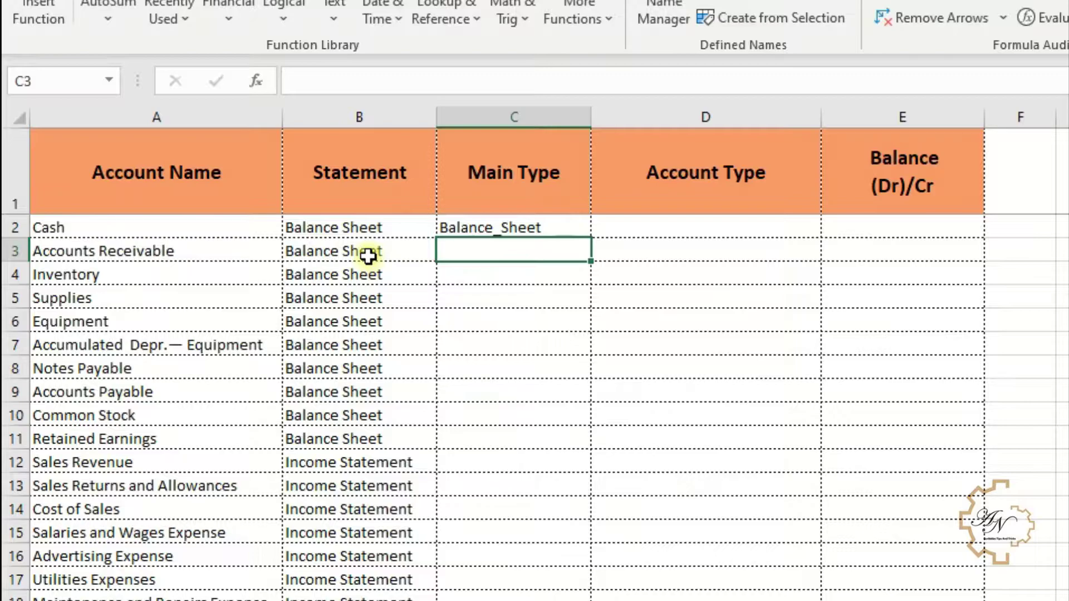
# Compare the text in C2 with the defined names in the Name Manager.
pyautogui.click(465, 223)
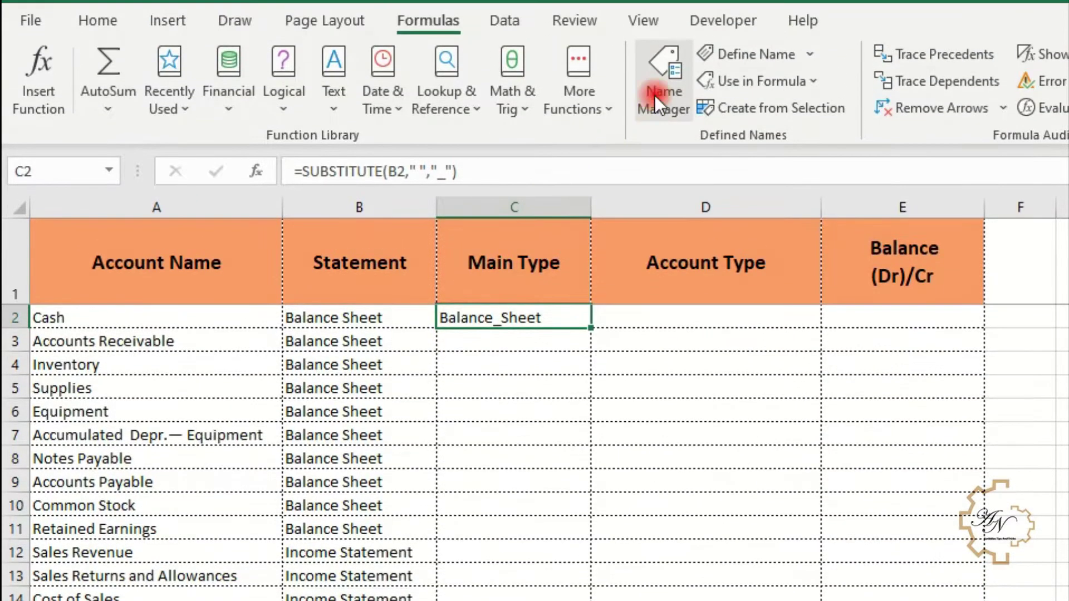
pyautogui.click(655, 92)
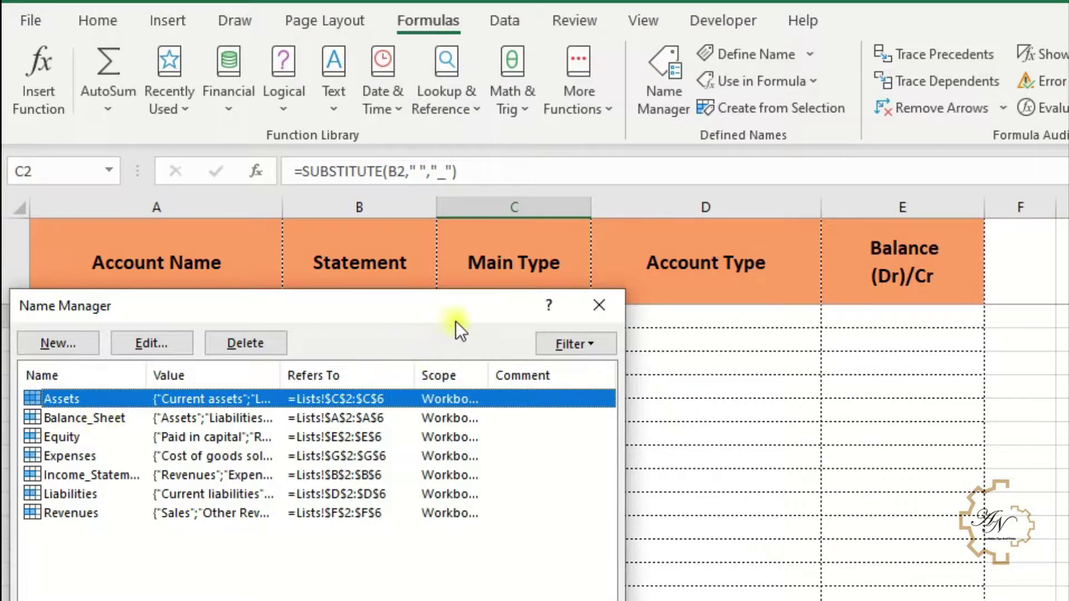
pyautogui.click(598, 306)
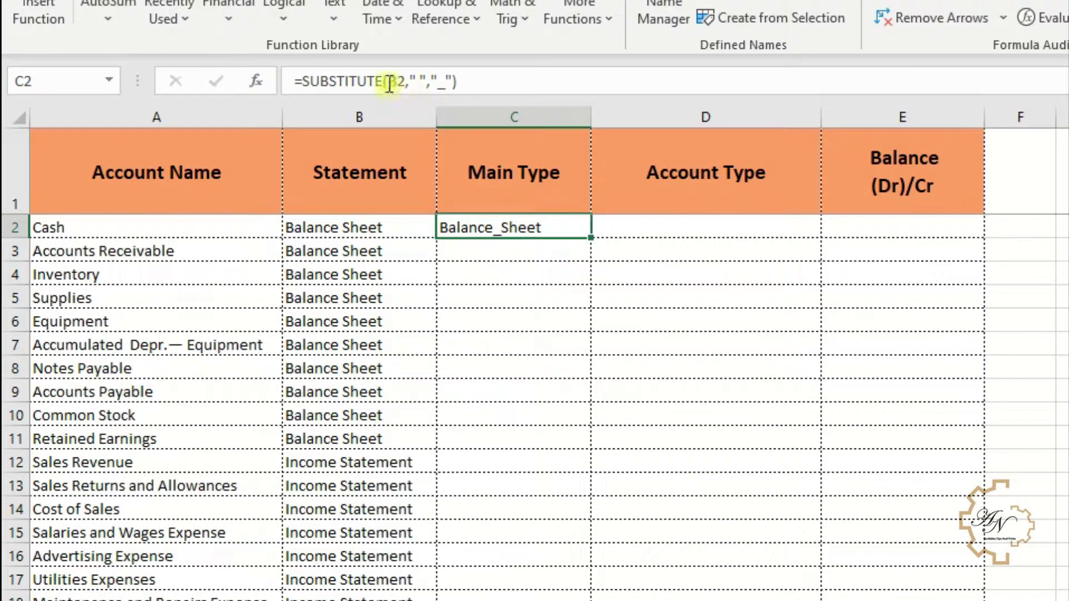
# Wrap the SUBSTITUTE formula in C2 in an INDIRECT function: =INDIRECT(SUBSTITUTE(B2," ","_")).
pyautogui.click(307, 81)
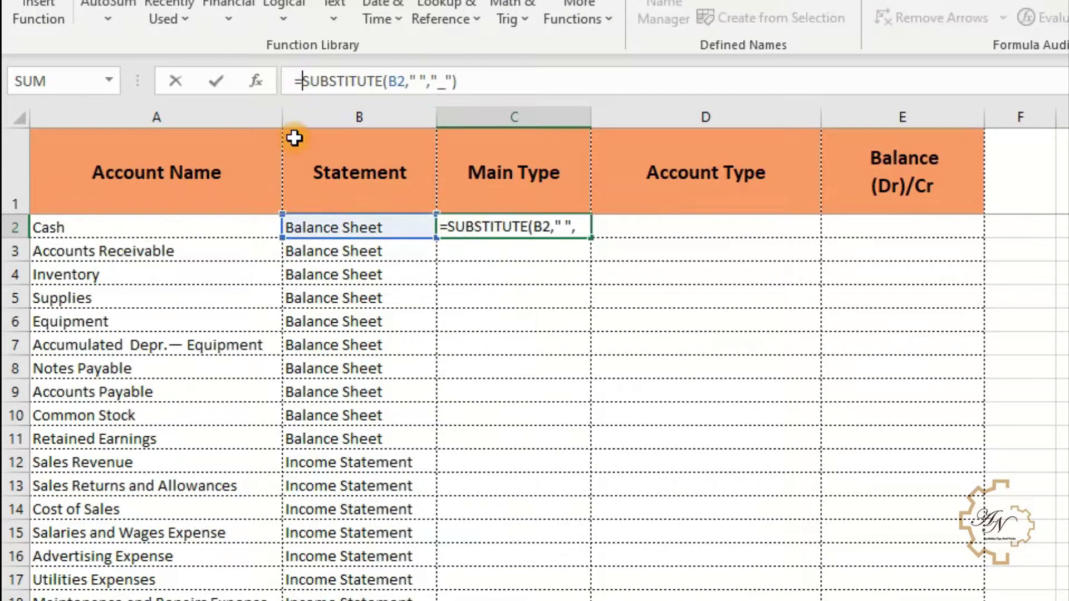
pyautogui.write('in')
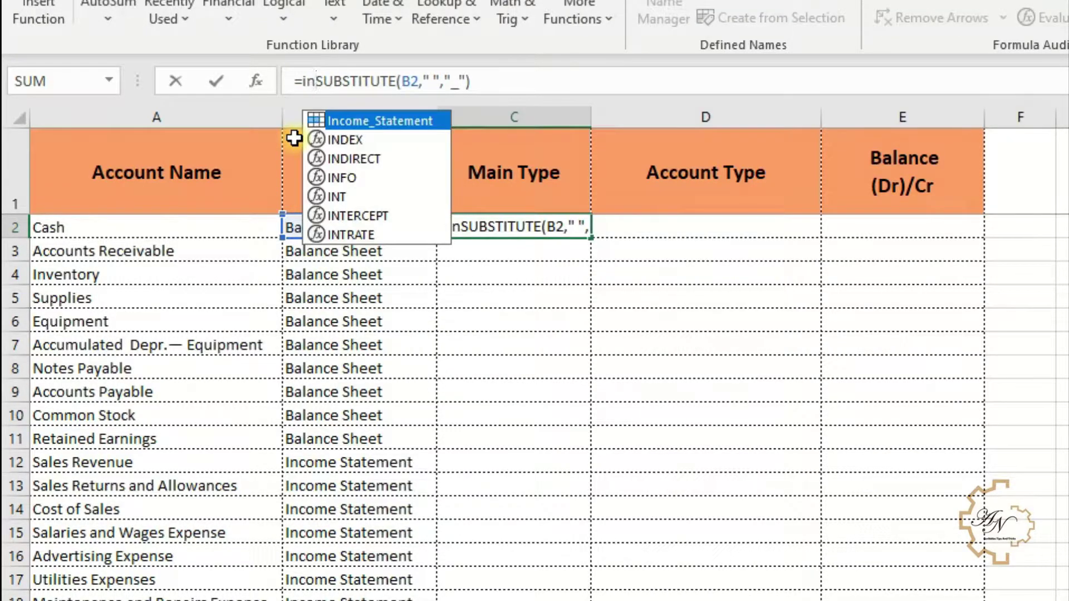
pyautogui.doubleClick(348, 159)
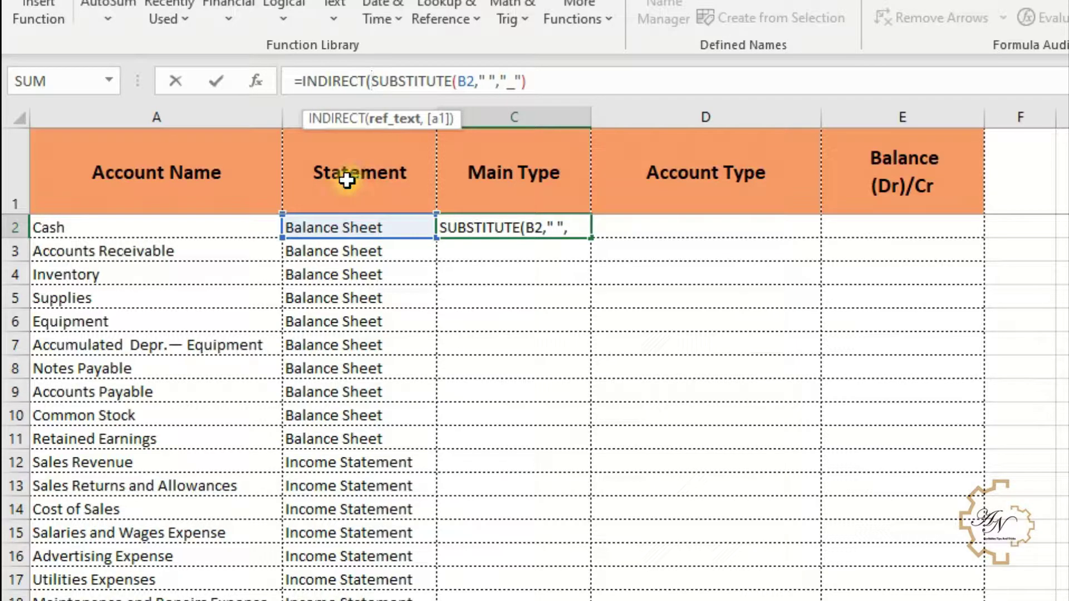
pyautogui.press('Return')
pyautogui.press('Return')
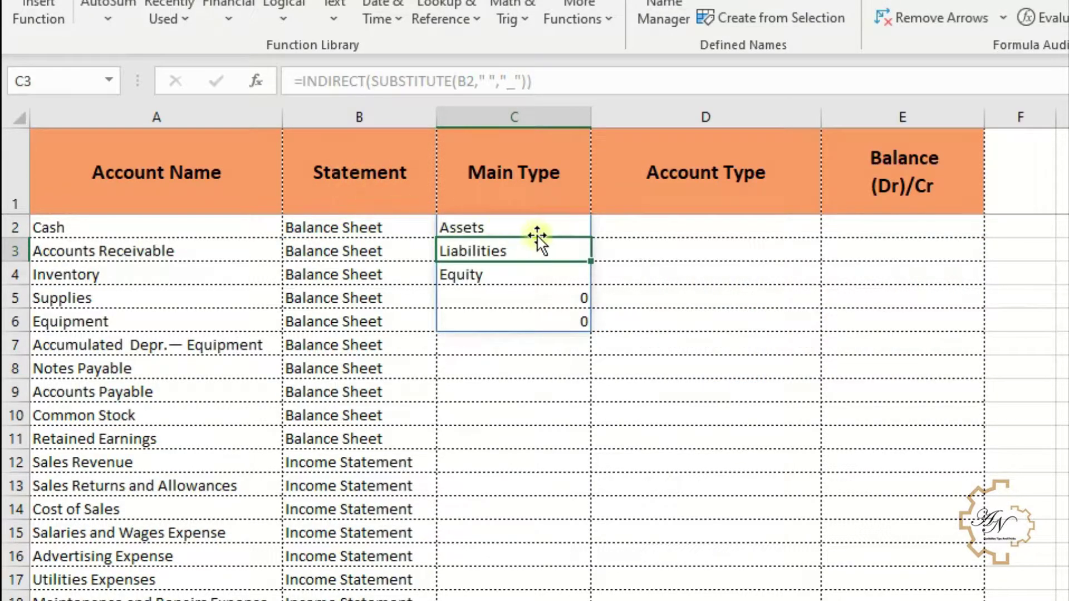
# Examine the cells from C2 to C6 that the INDIRECT formula fills.
pyautogui.click(518, 232)
pyautogui.click(518, 248)
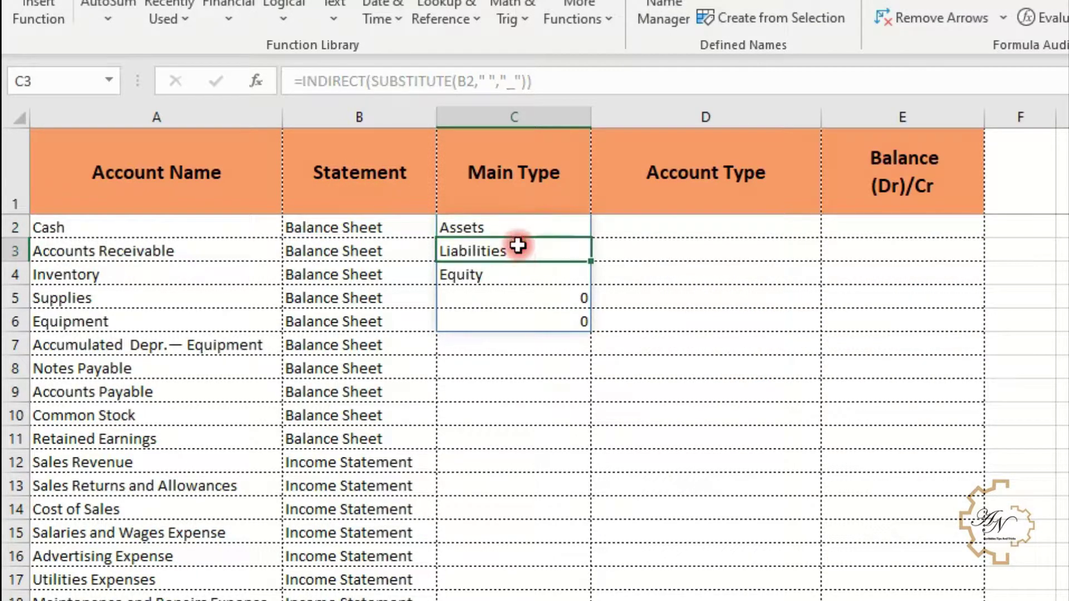
pyautogui.click(526, 278)
pyautogui.click(538, 300)
pyautogui.click(546, 319)
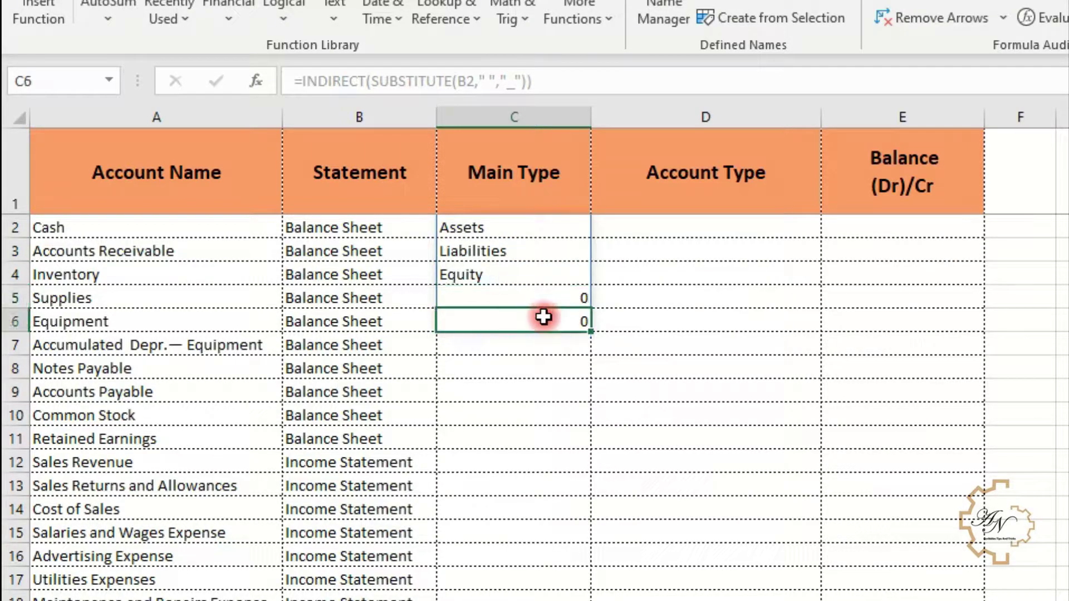
pyautogui.click(546, 289)
# Change the reference in the C2 formula to B1, making it =INDIRECT(SUBSTITUTE(B1," ","_")).
pyautogui.click(540, 229)
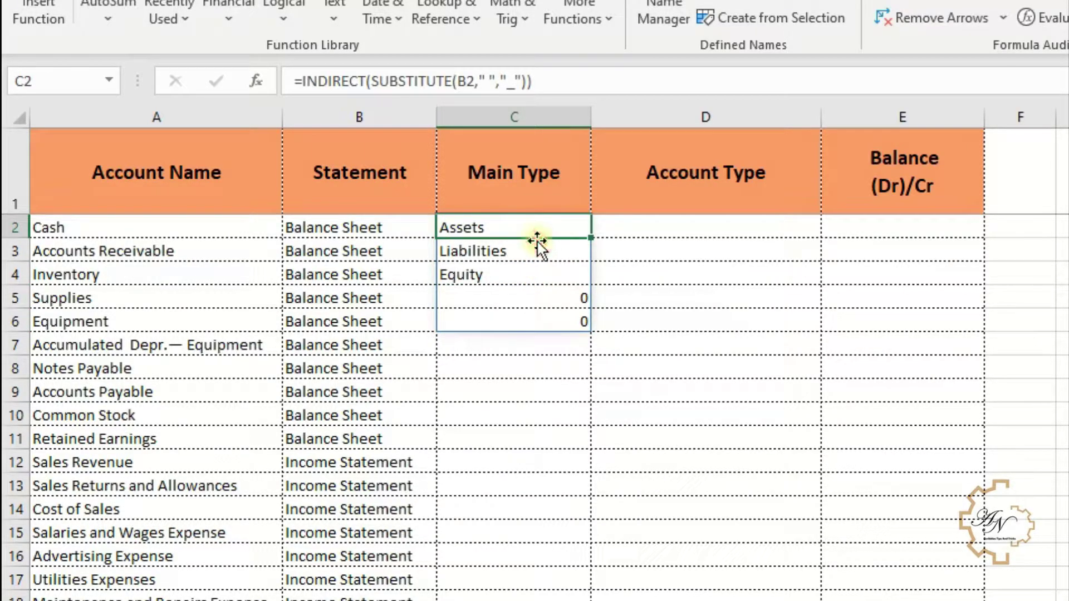
pyautogui.click(476, 76)
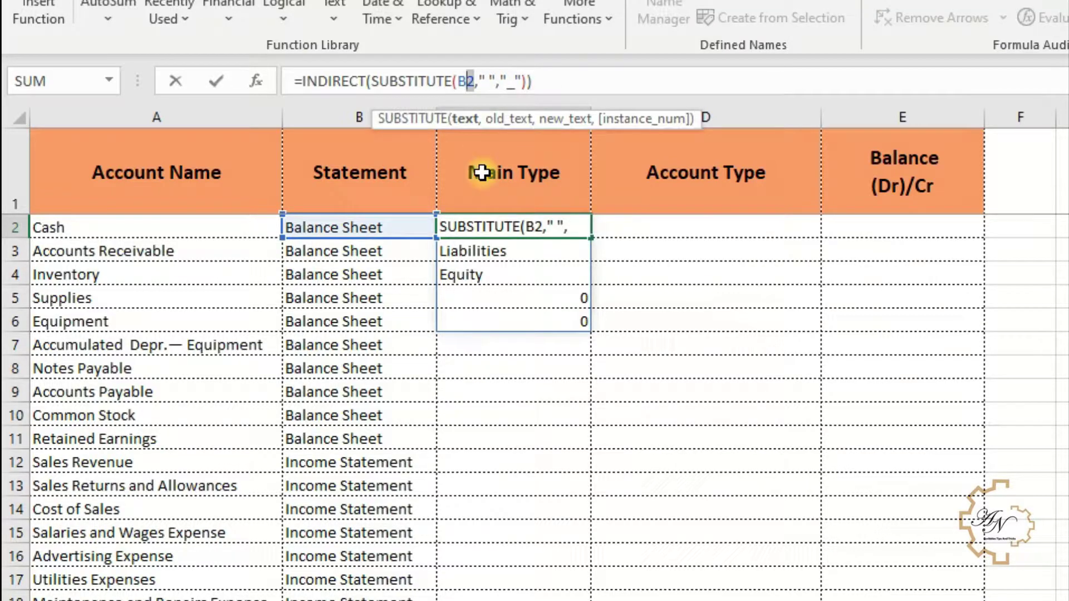
pyautogui.write('1')
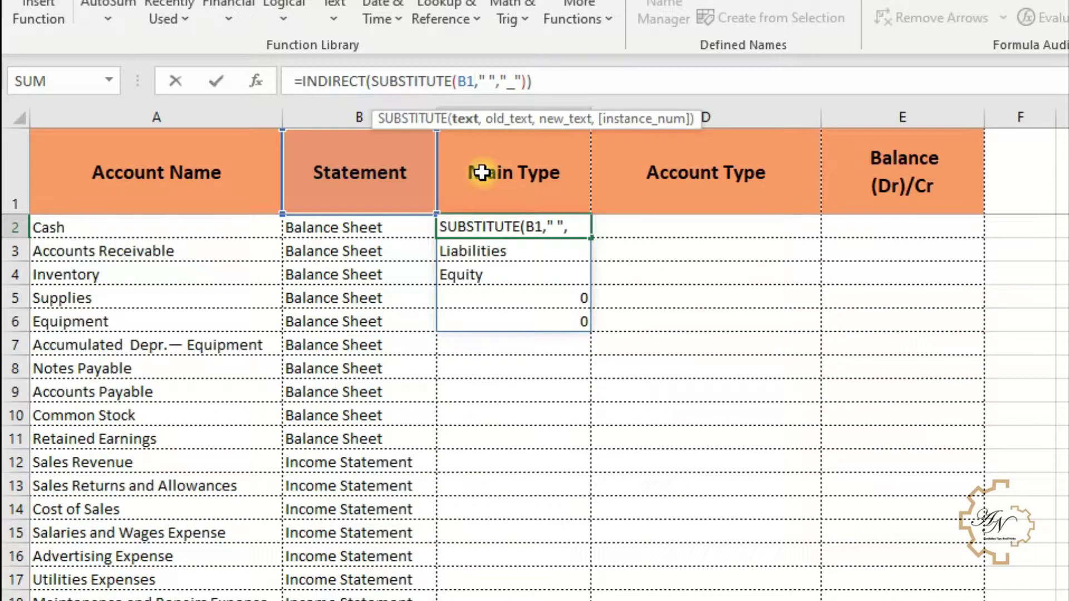
pyautogui.press('Return')
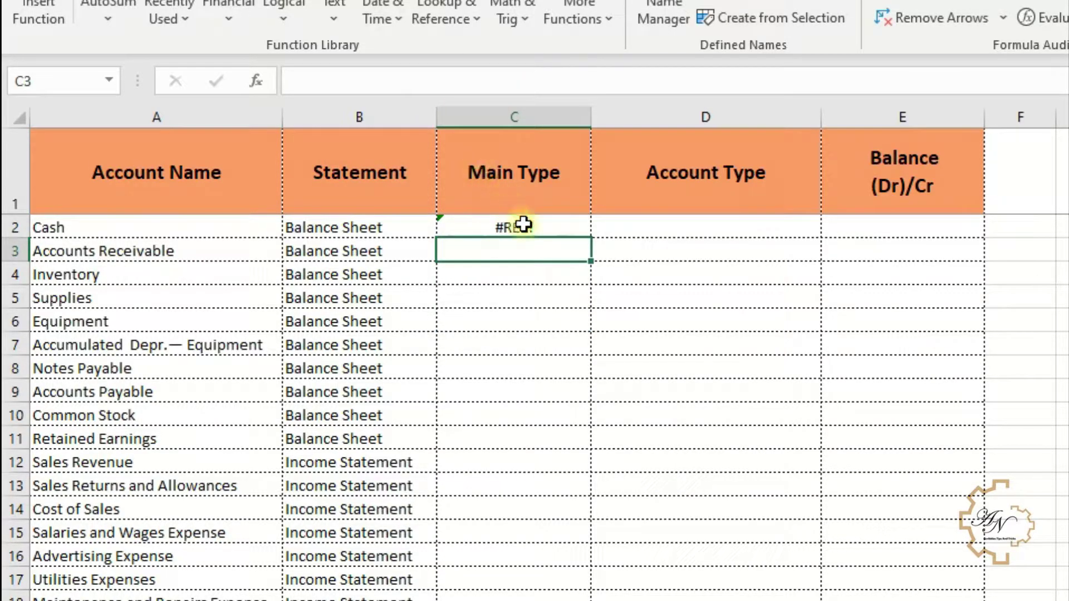
# Copy the full text of the INDIRECT formula in C2 and leave the cell.
pyautogui.click(526, 227)
pyautogui.moveTo(565, 83); pyautogui.dragTo(251, 73)
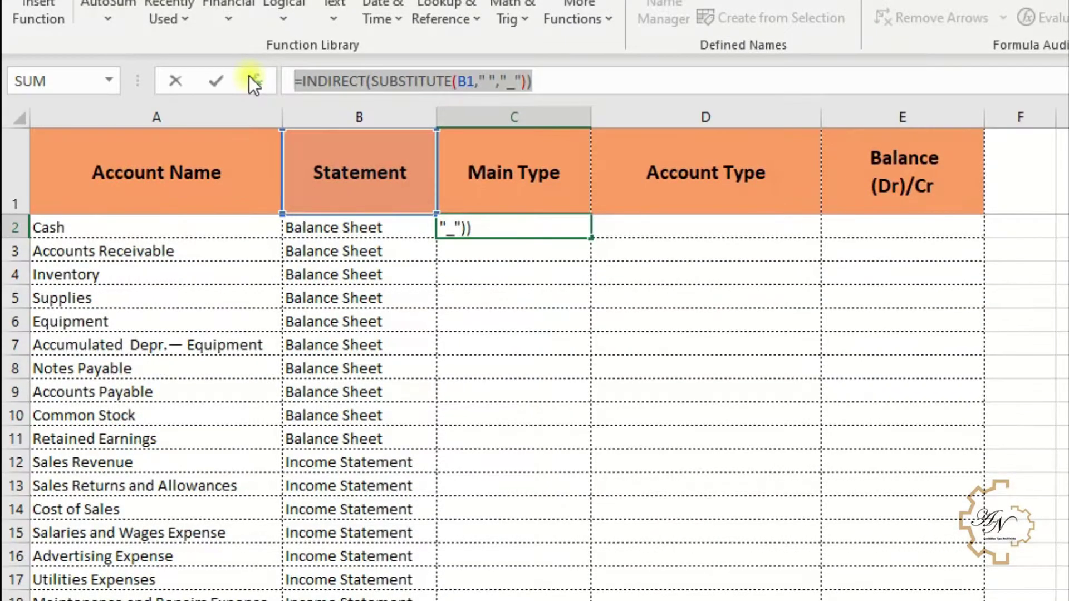
pyautogui.hotkey('ctrl', 'c')
pyautogui.press('Return')
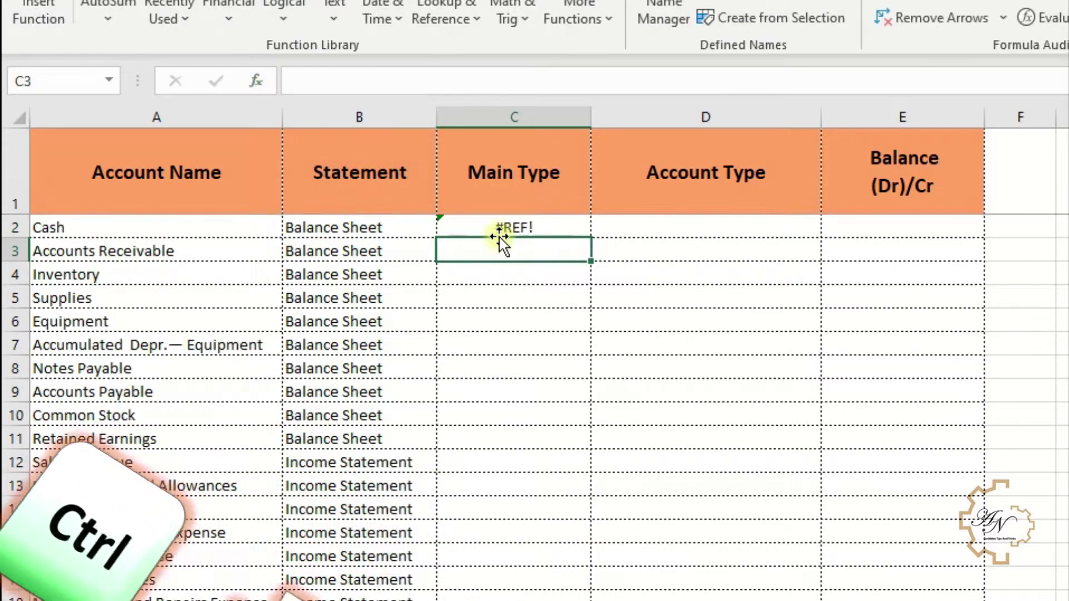
# Apply list data validation to the whole Main Type column with the copied source =INDIRECT(SUBSTITUTE(B1," ","_")), accepting the source error.
pyautogui.click(513, 118)
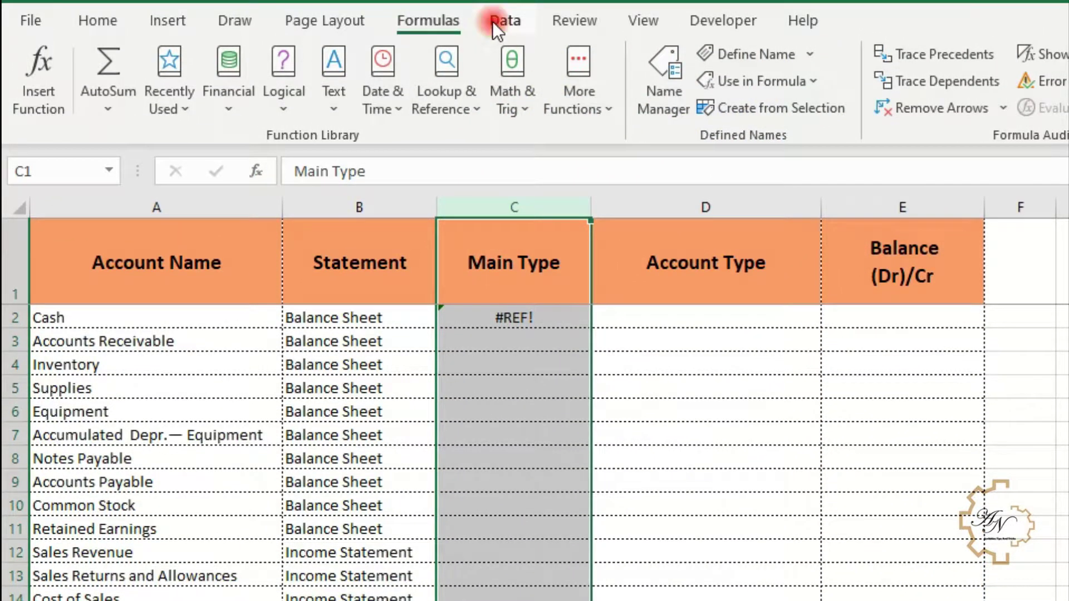
pyautogui.click(501, 17)
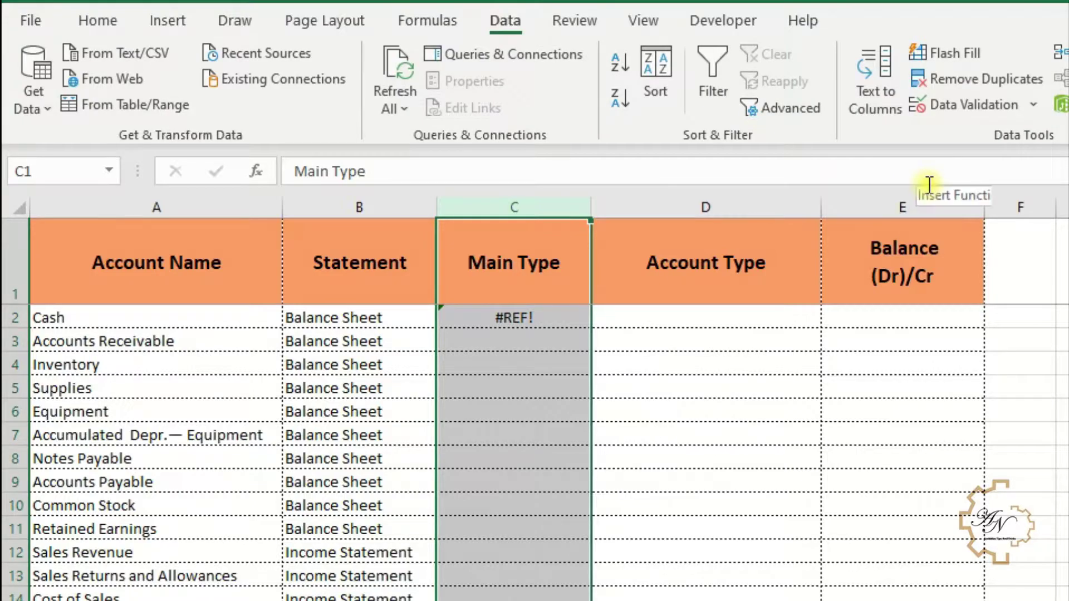
pyautogui.click(954, 109)
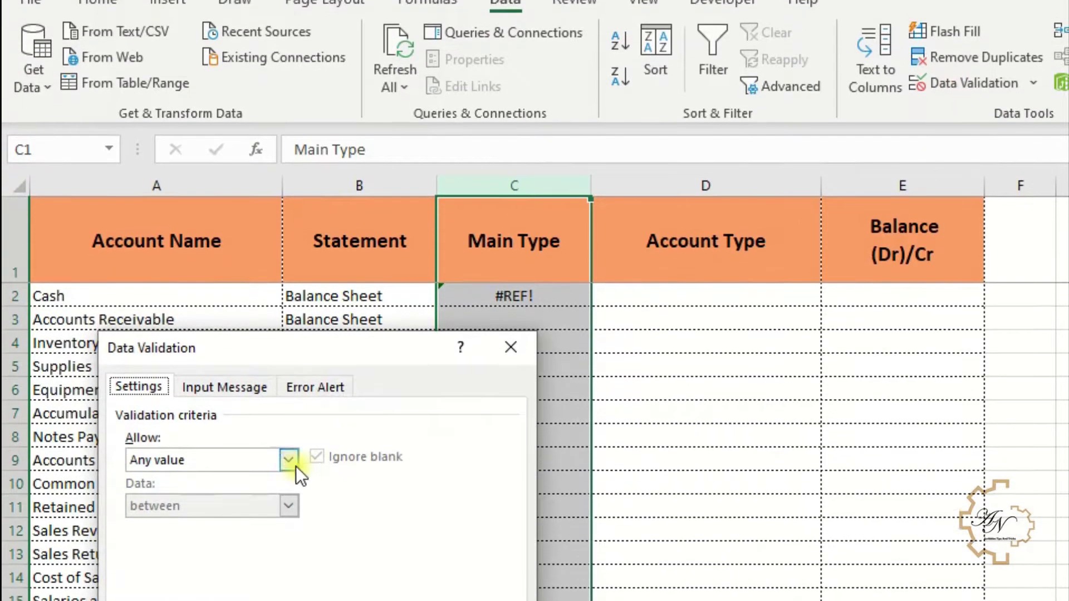
pyautogui.click(289, 482)
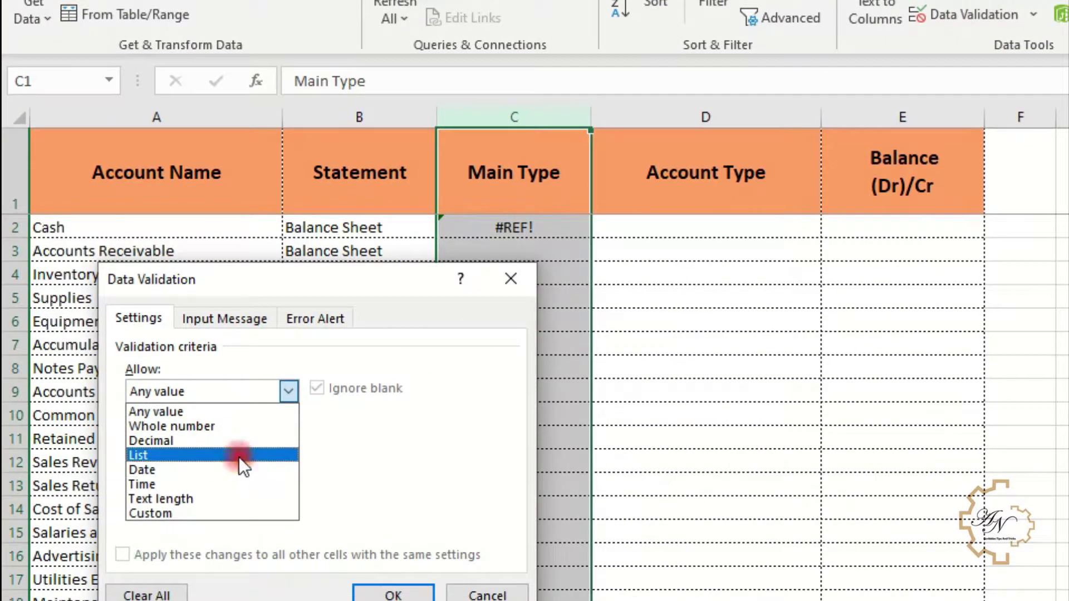
pyautogui.click(239, 455)
pyautogui.click(226, 483)
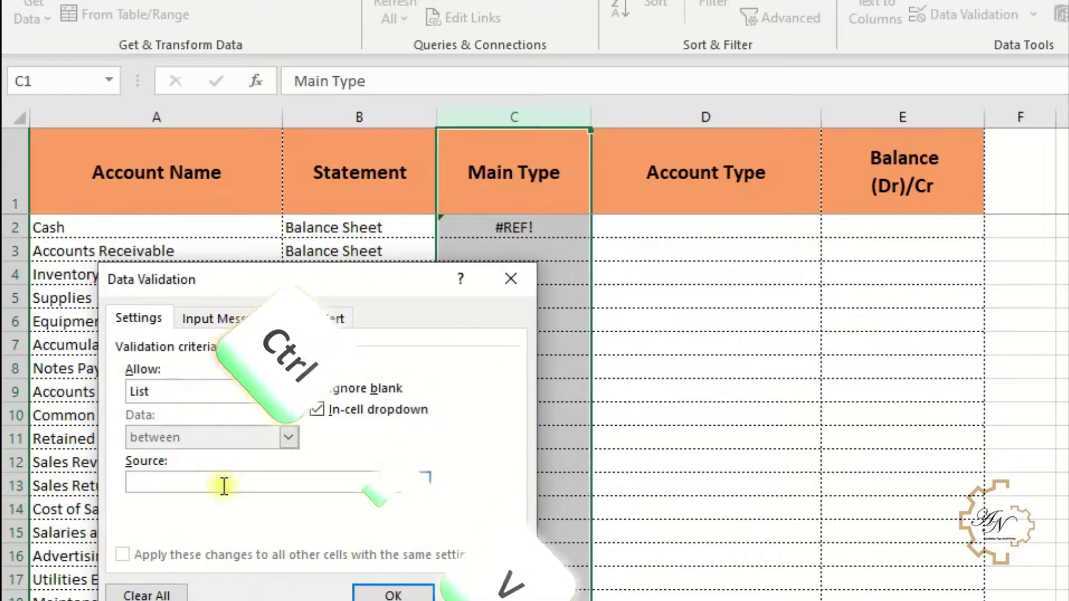
pyautogui.hotkey('ctrl', 'v')
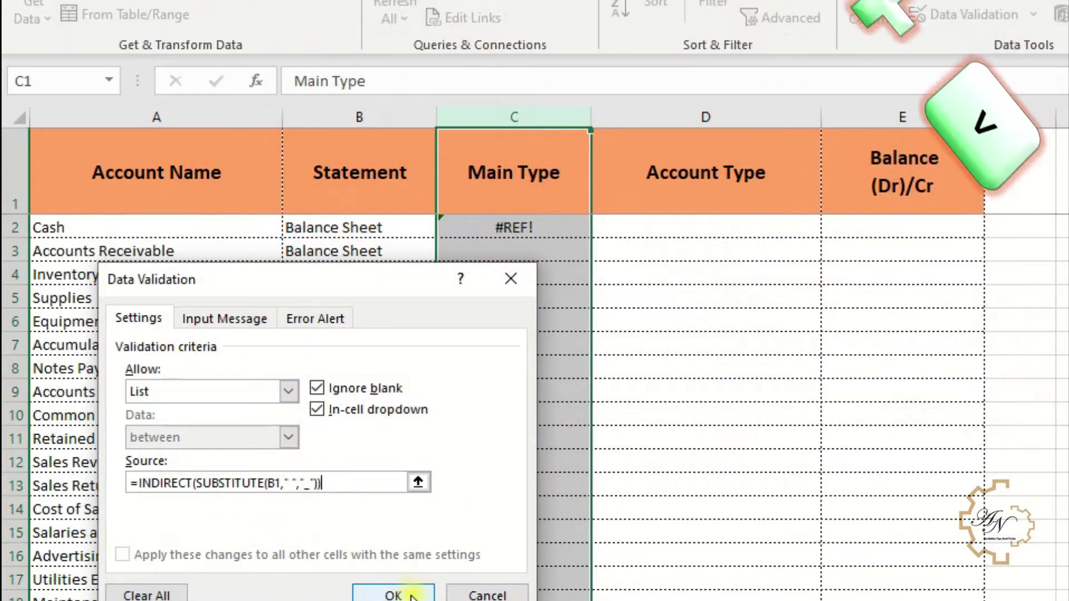
pyautogui.click(392, 594)
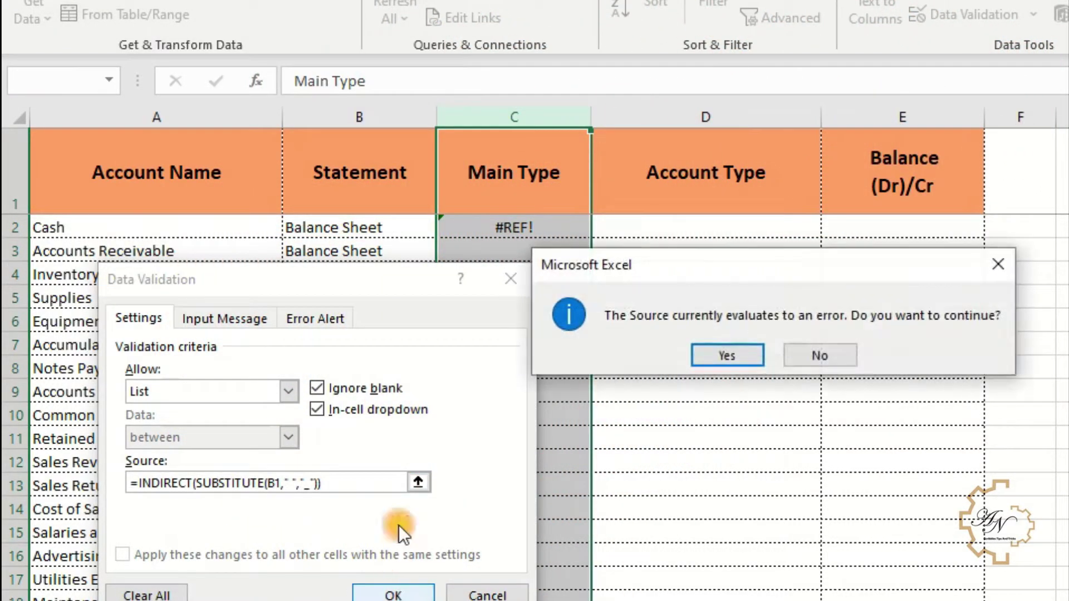
pyautogui.click(726, 355)
# Choose Assets as the main type for Cash in C2 and Revenues for Sales Revenue in C12.
pyautogui.click(543, 229)
pyautogui.click(602, 227)
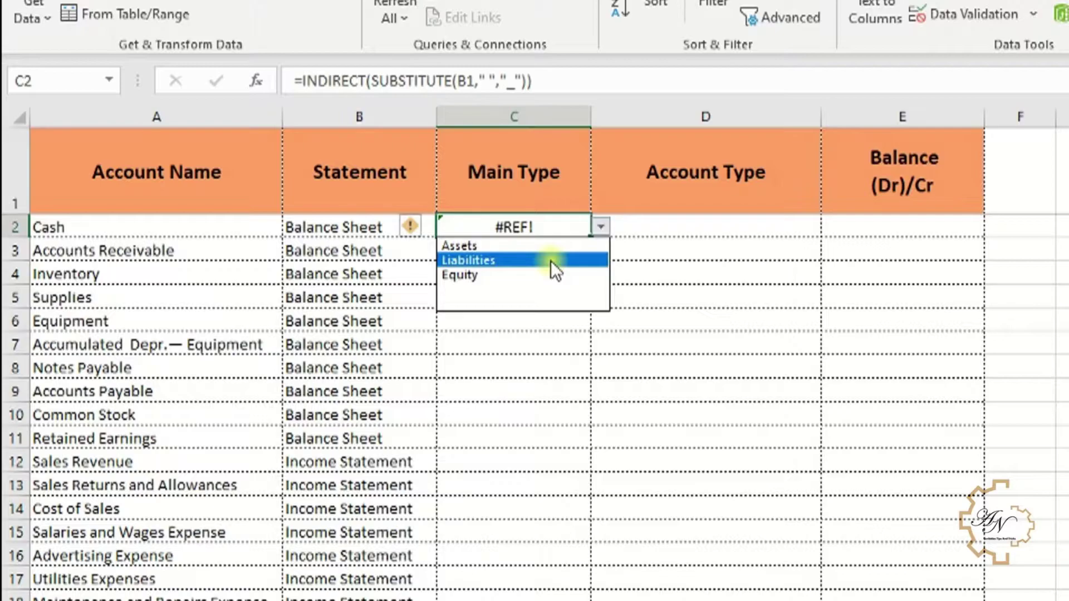
pyautogui.click(550, 260)
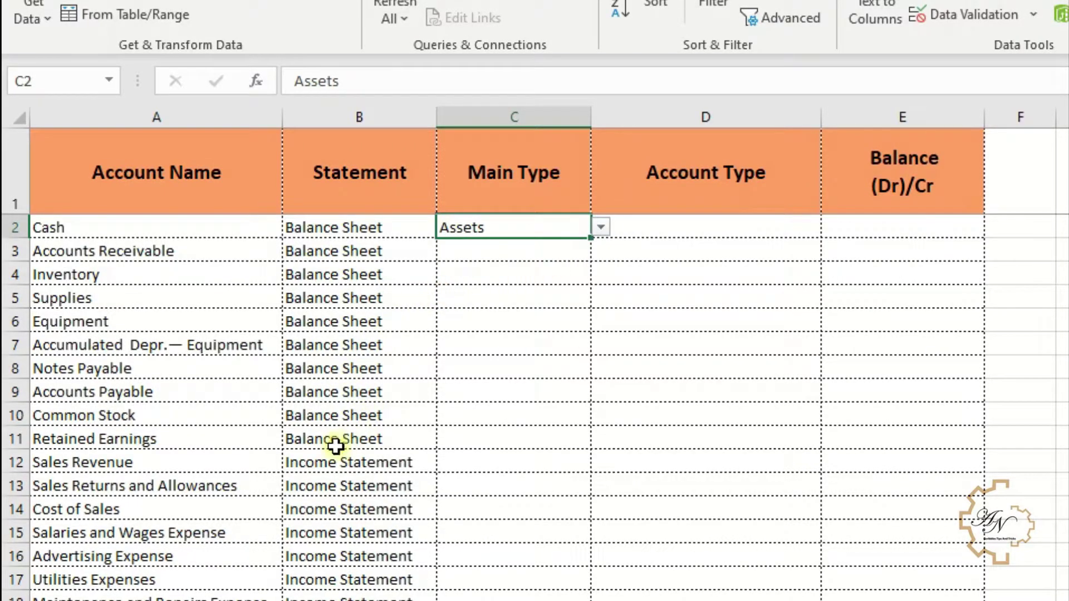
pyautogui.click(406, 462)
pyautogui.click(490, 462)
pyautogui.click(601, 460)
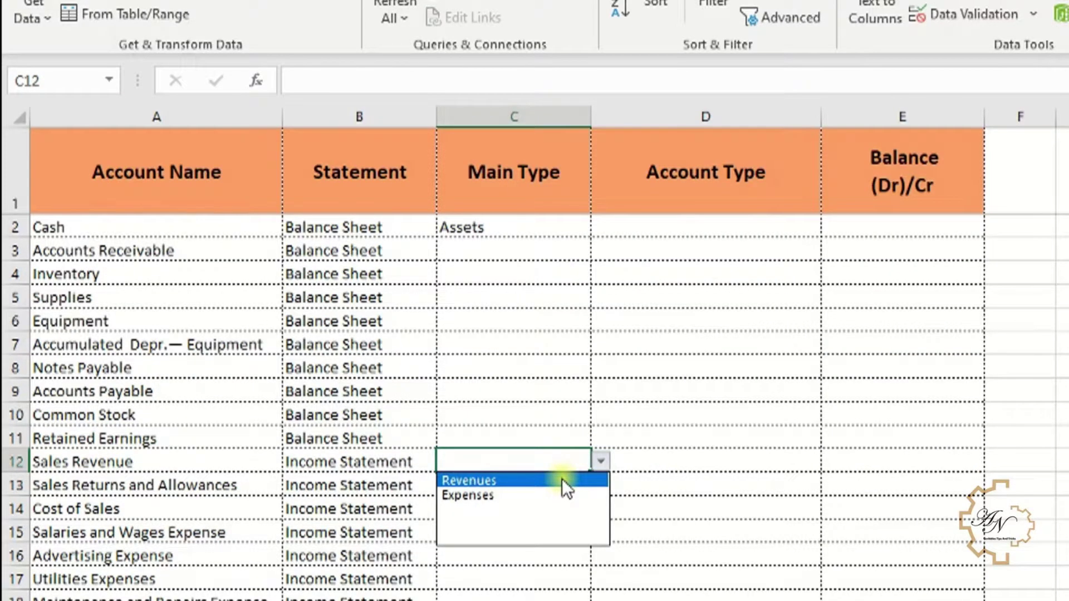
pyautogui.click(562, 480)
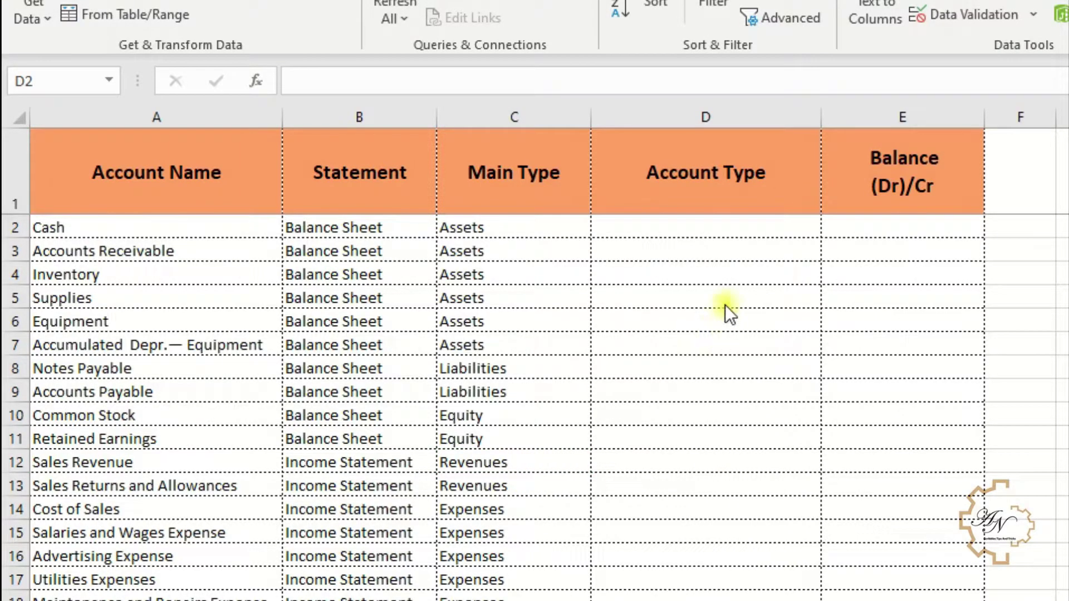
# Enter the formula =INDIRECT(C2) in cell D2 of the Account Type column and check the cells it fills.
pyautogui.click(651, 227)
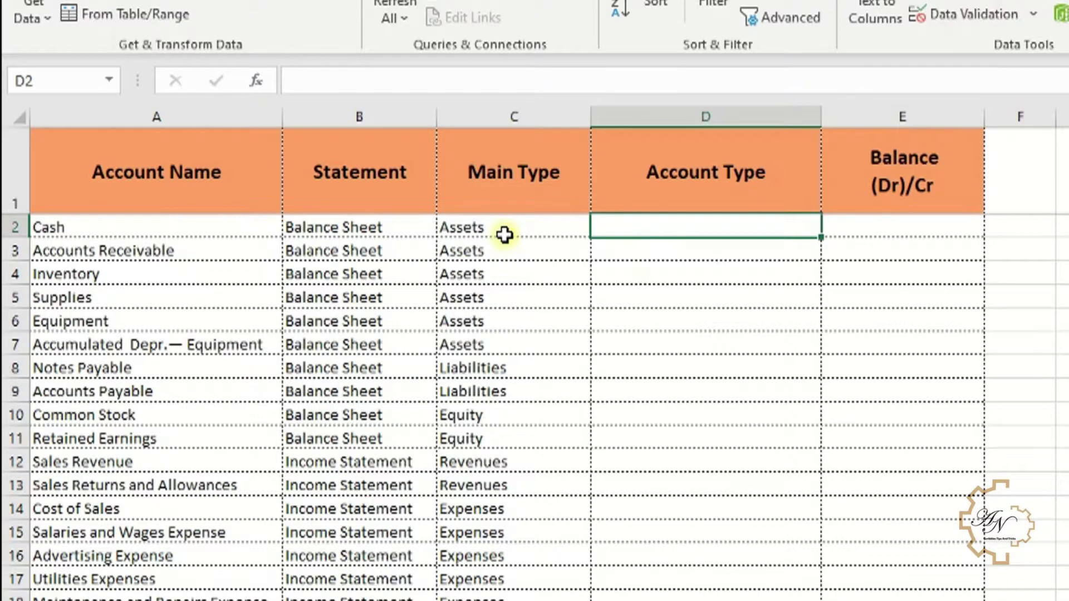
pyautogui.click(504, 234)
pyautogui.click(638, 230)
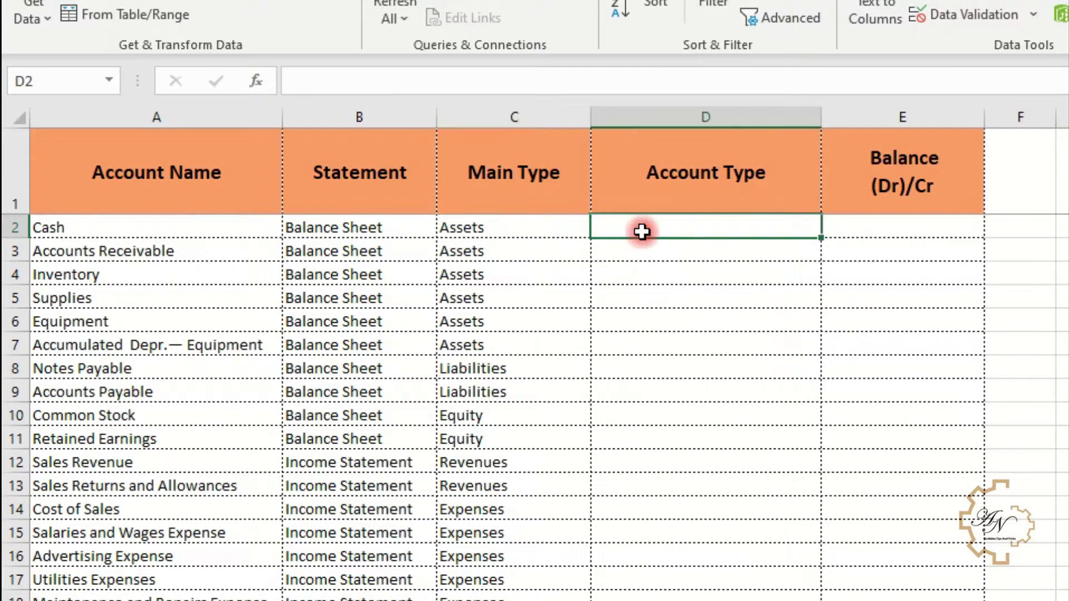
pyautogui.write('=in')
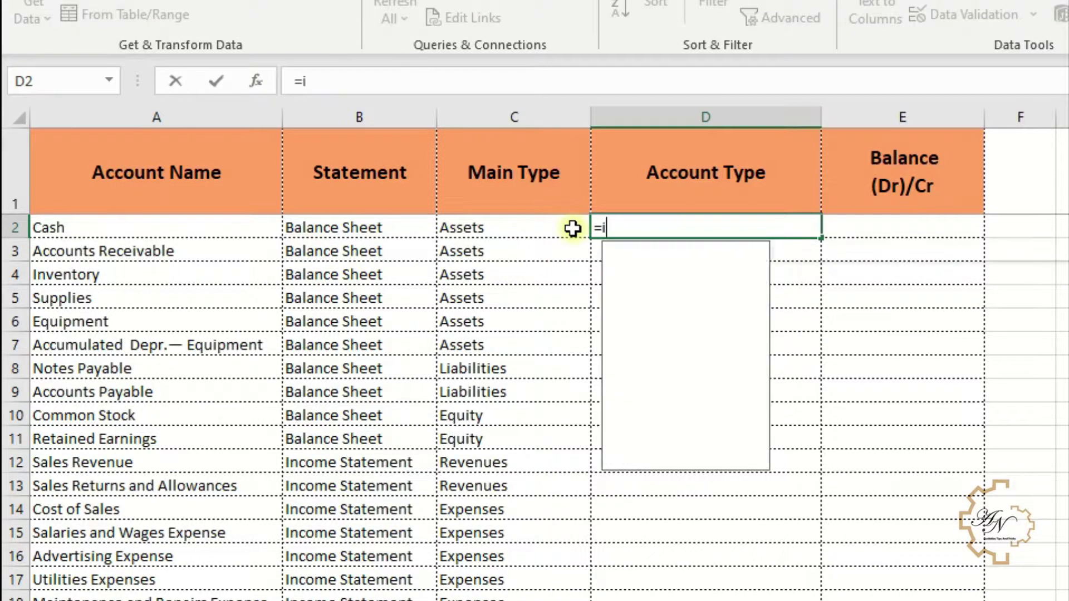
pyautogui.doubleClick(654, 290)
pyautogui.click(530, 226)
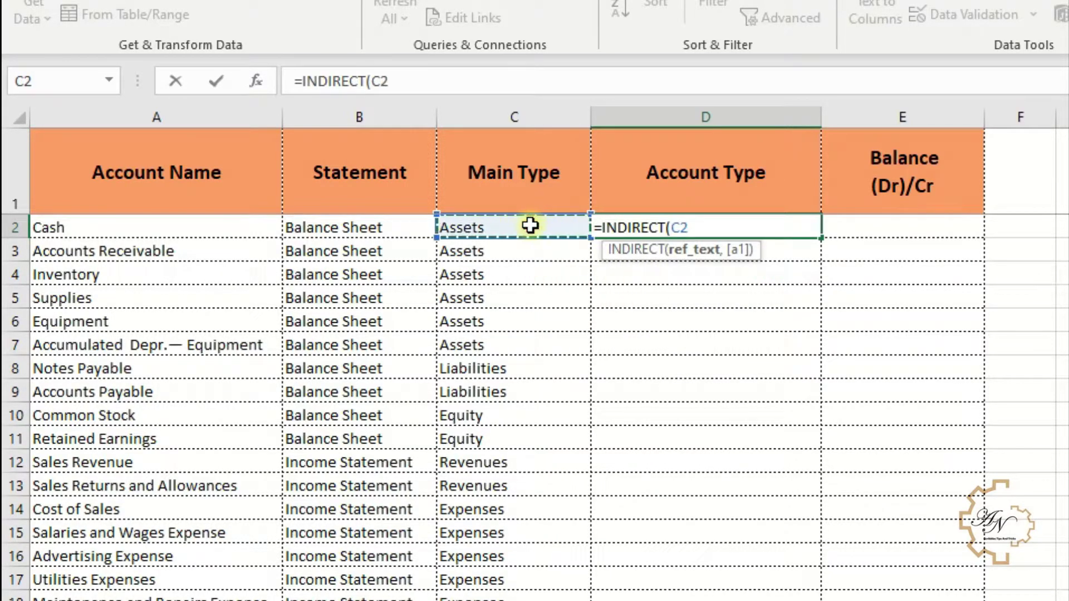
pyautogui.press('Return')
pyautogui.moveTo(677, 225); pyautogui.dragTo(651, 331)
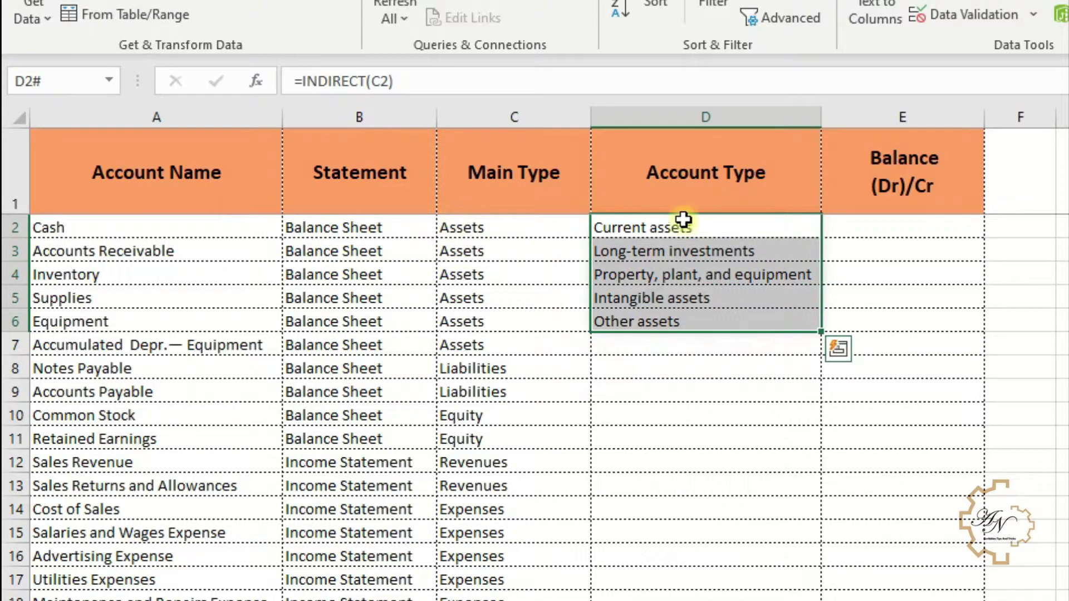
# Change the reference in the D2 formula to C1, making it =INDIRECT(C1).
pyautogui.click(543, 226)
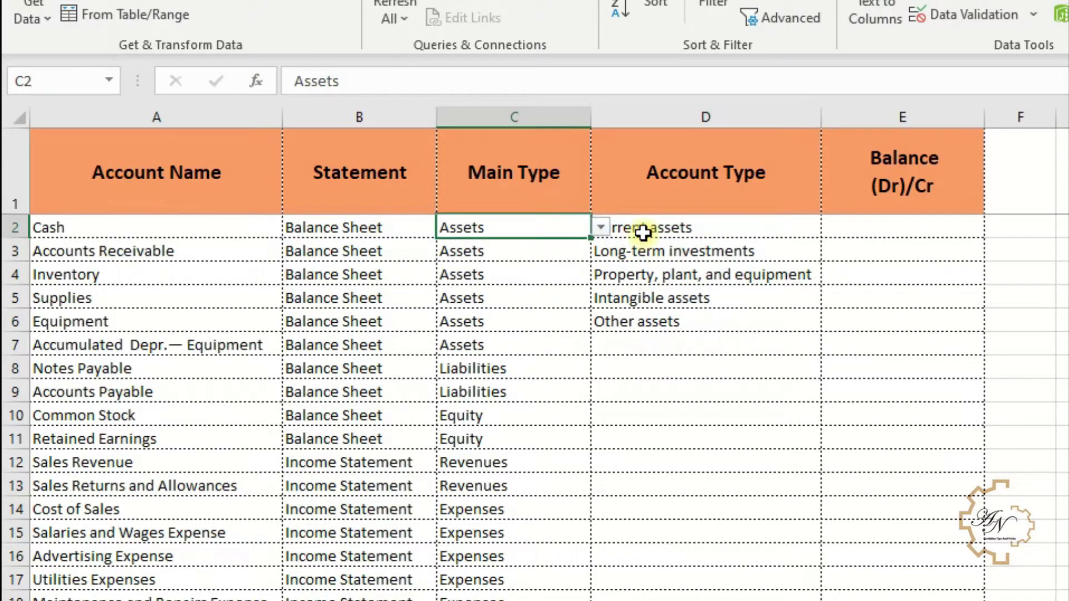
pyautogui.click(644, 232)
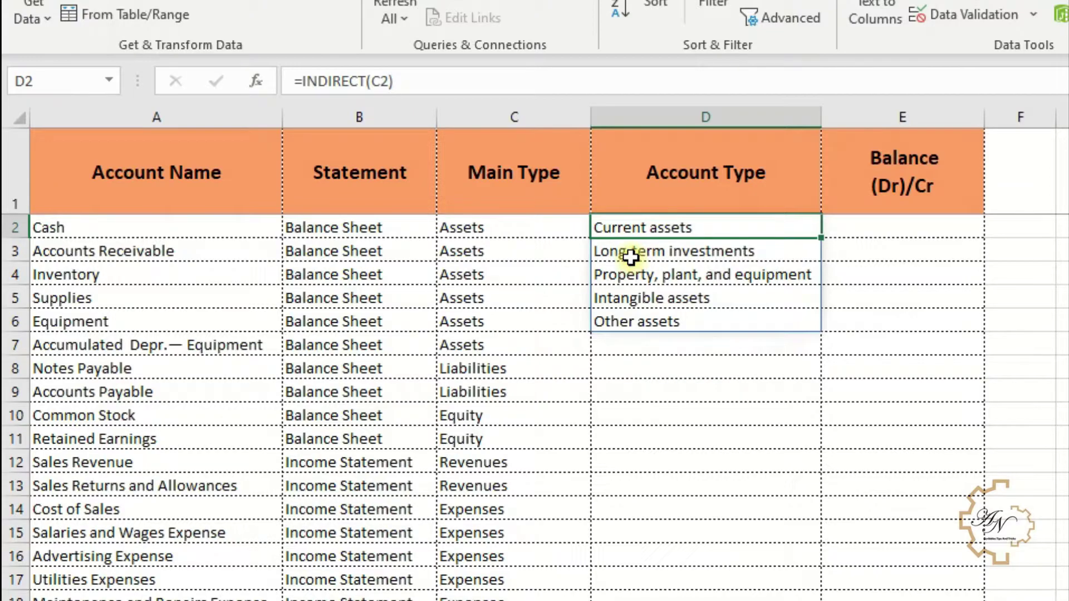
pyautogui.click(390, 88)
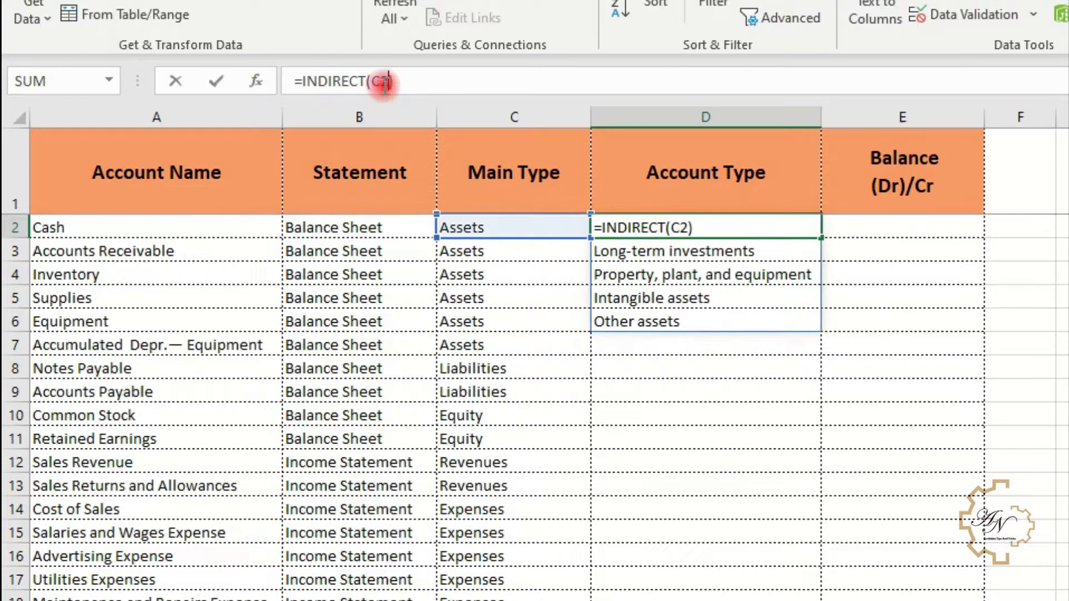
pyautogui.write('1')
pyautogui.press('Return')
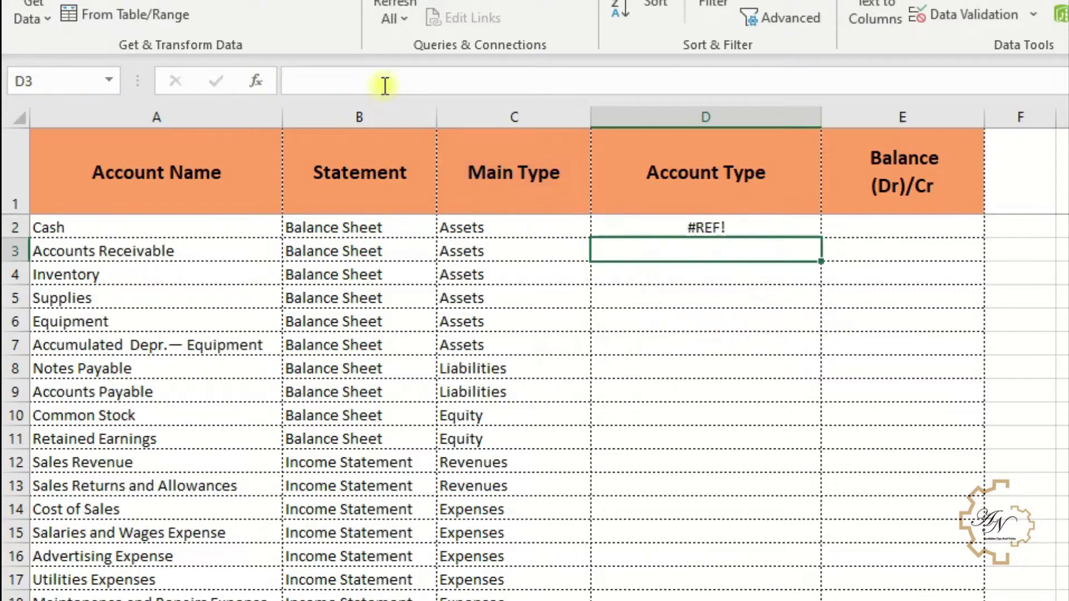
# Copy the full text of the INDIRECT formula in D2 and leave cell editing.
pyautogui.click(661, 227)
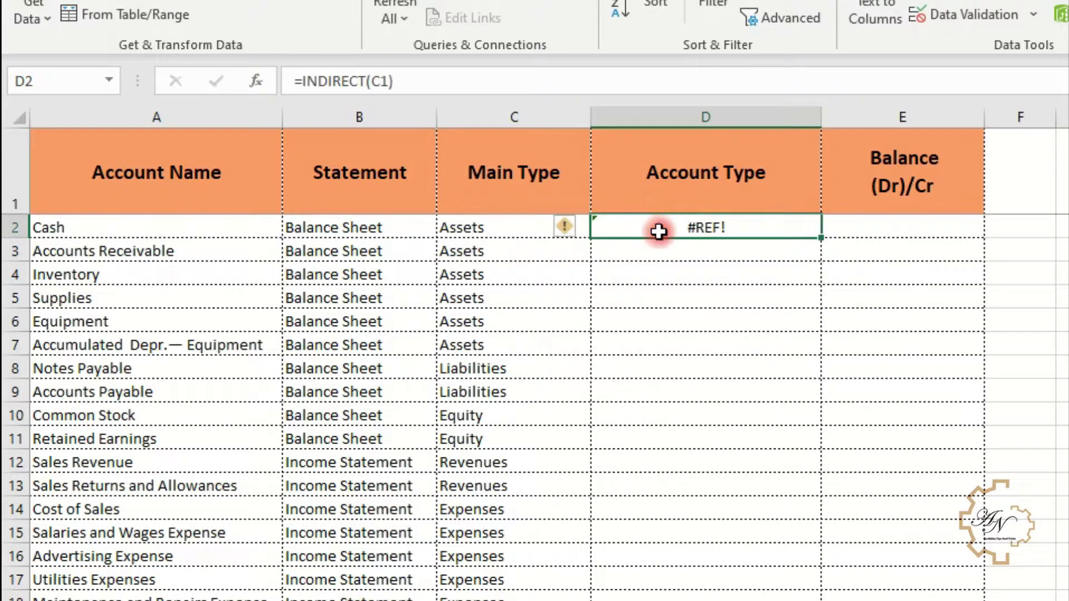
pyautogui.tripleClick(500, 70)
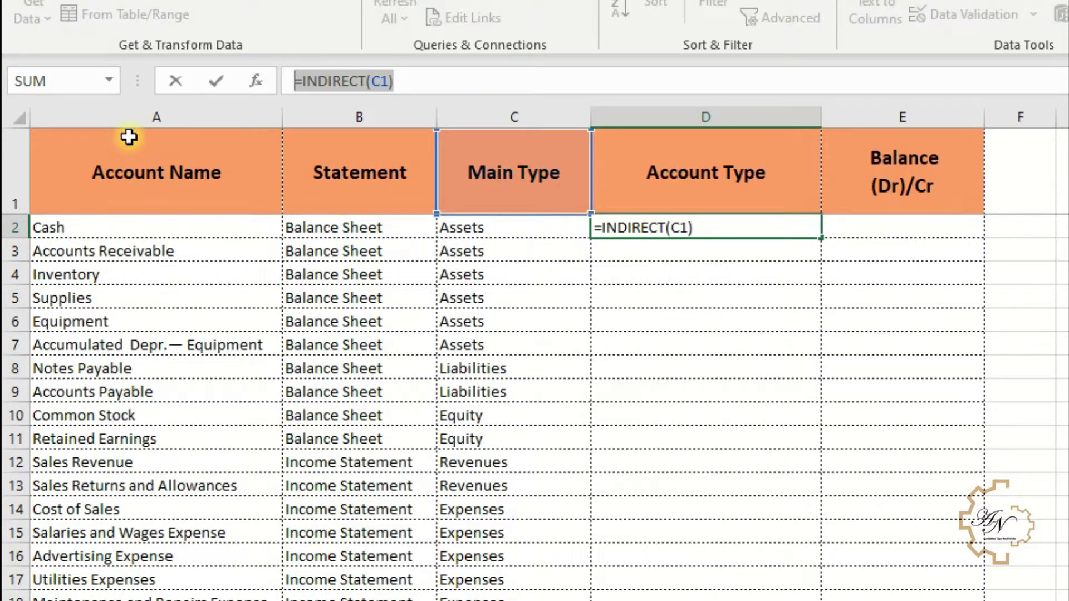
pyautogui.hotkey('ctrl', 'c')
pyautogui.press('Return')
pyautogui.click(724, 227)
# Apply list data validation to the whole Account Type column with the copied source =INDIRECT(C1), accepting the source error.
pyautogui.click(706, 117)
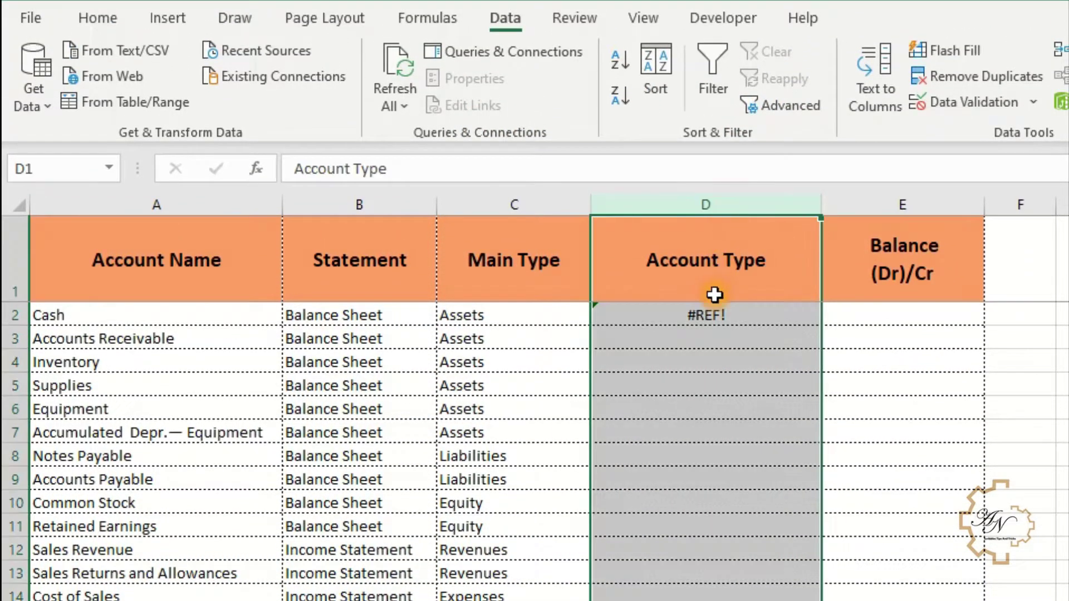
pyautogui.click(980, 106)
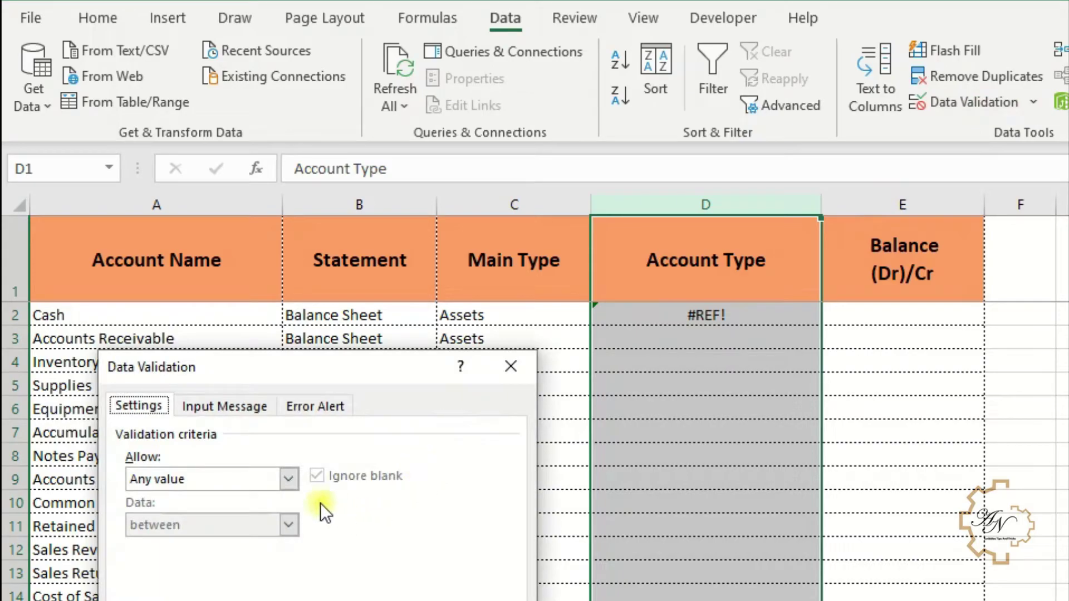
pyautogui.click(288, 478)
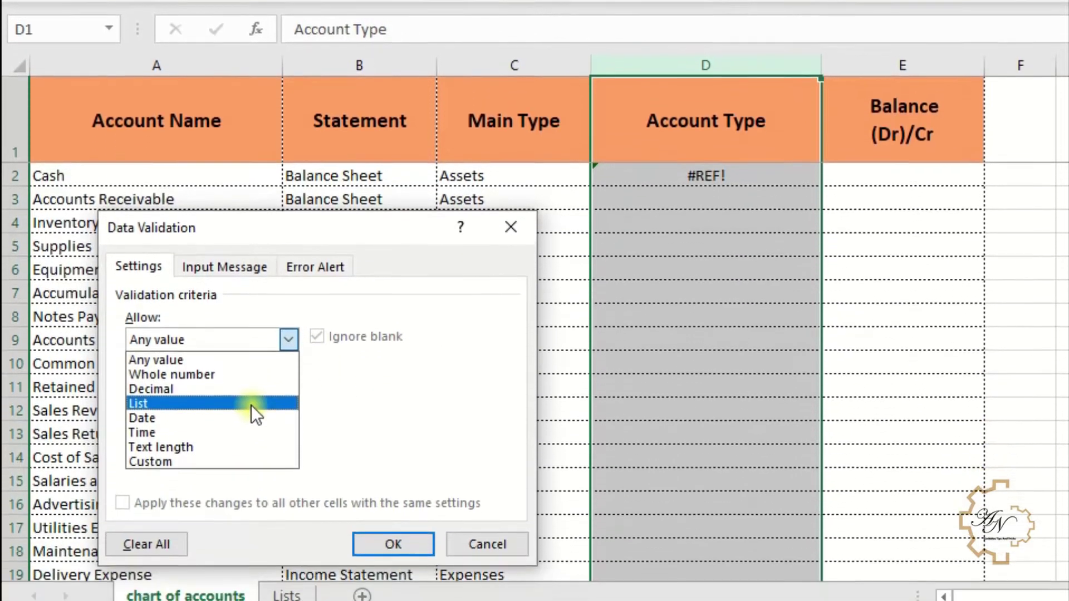
pyautogui.click(254, 541)
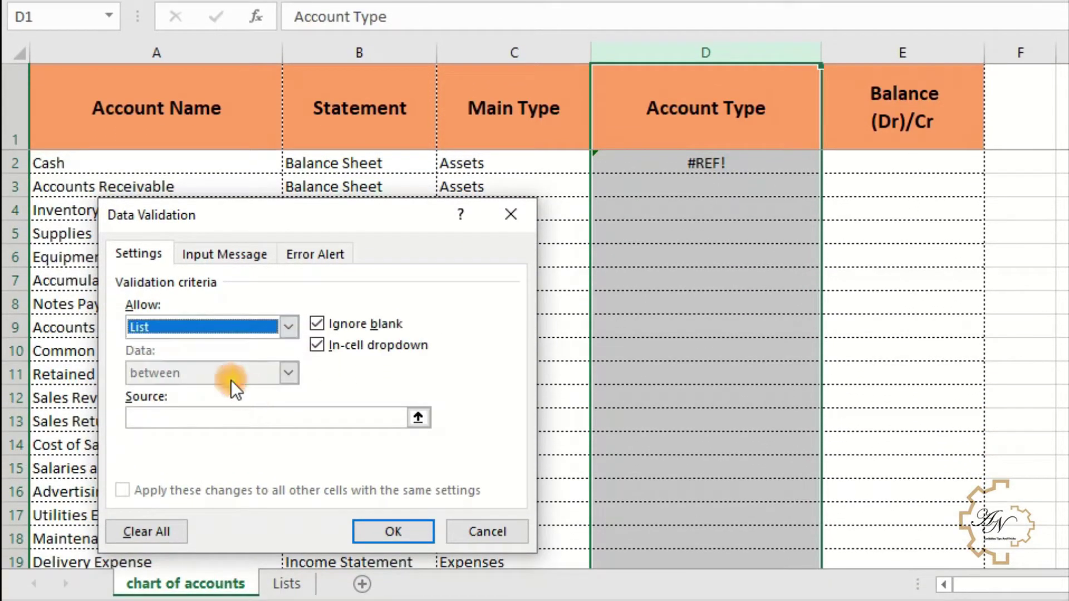
pyautogui.click(223, 416)
pyautogui.hotkey('ctrl', 'v')
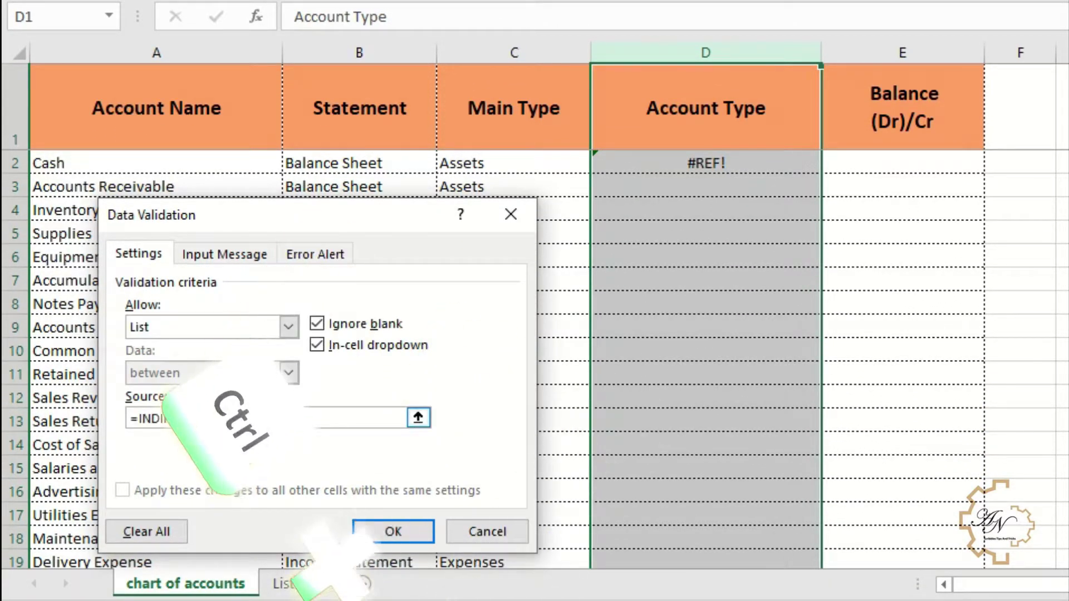
pyautogui.click(406, 526)
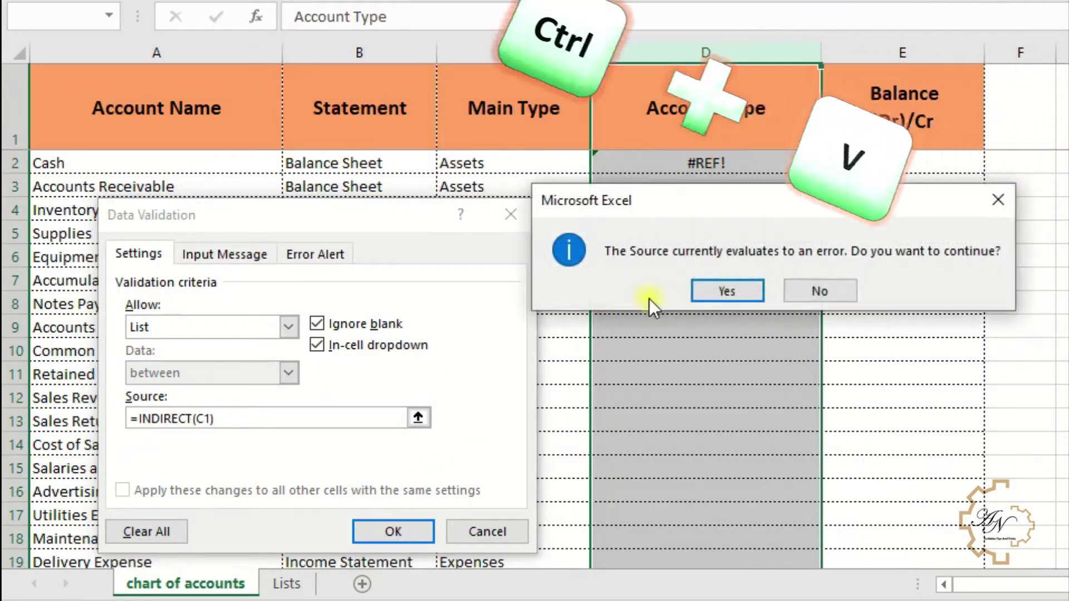
pyautogui.click(710, 295)
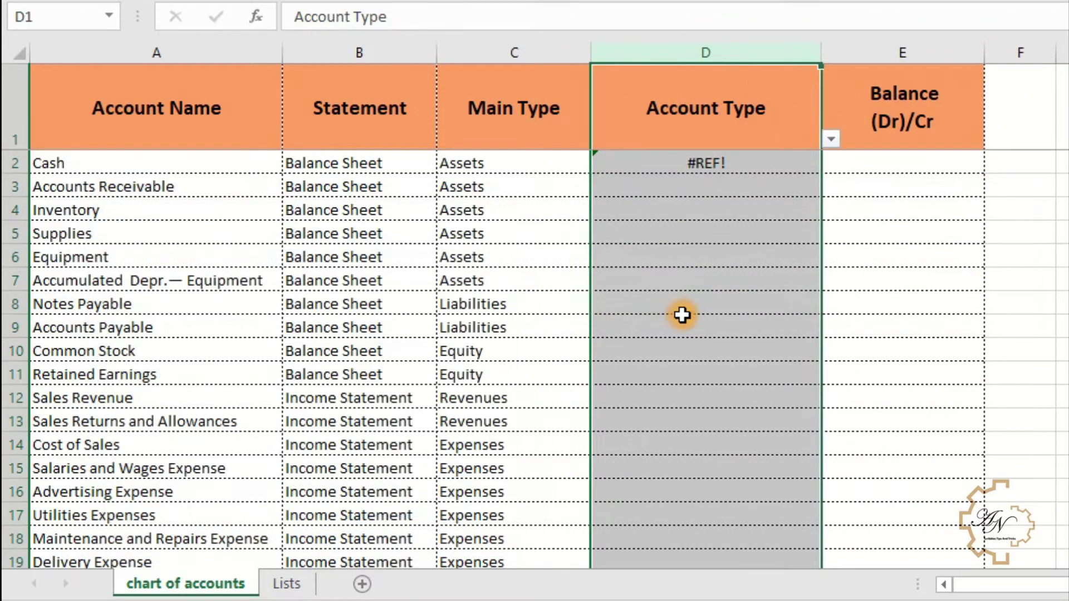
# Choose Current assets as the account type for Cash in D2 and Retained earnings for the Retained earnings account in D10.
pyautogui.click(696, 165)
pyautogui.click(831, 163)
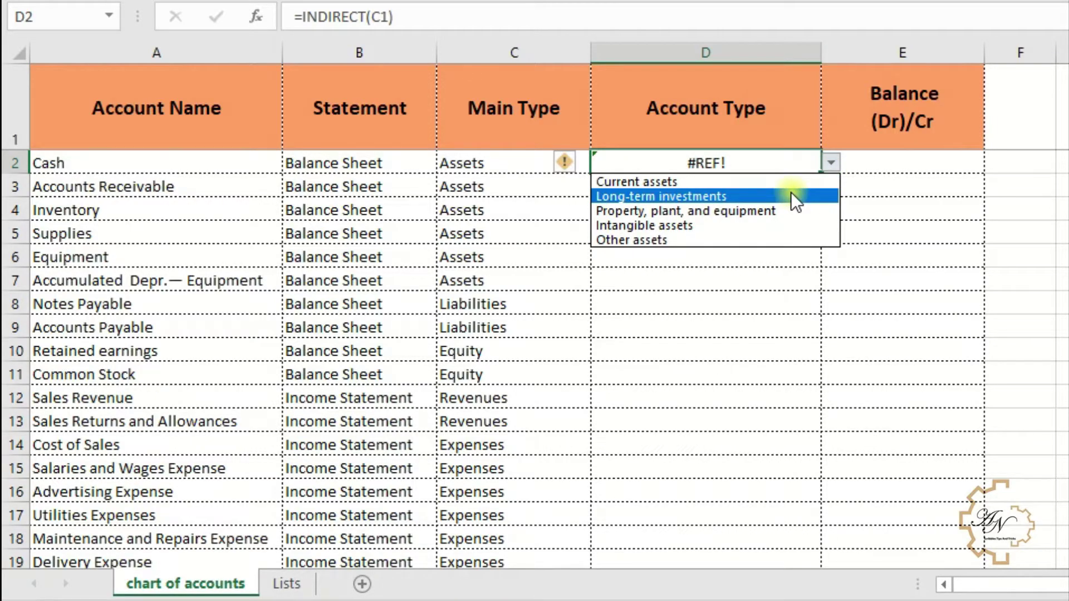
pyautogui.click(742, 181)
pyautogui.click(722, 191)
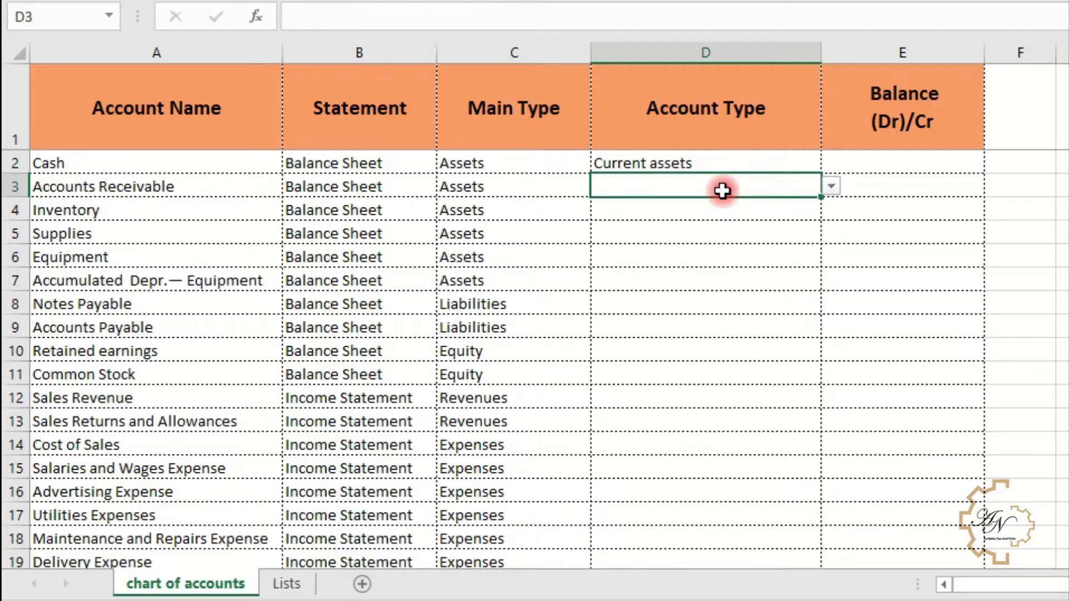
pyautogui.click(635, 347)
pyautogui.click(830, 349)
pyautogui.click(730, 382)
pyautogui.click(619, 253)
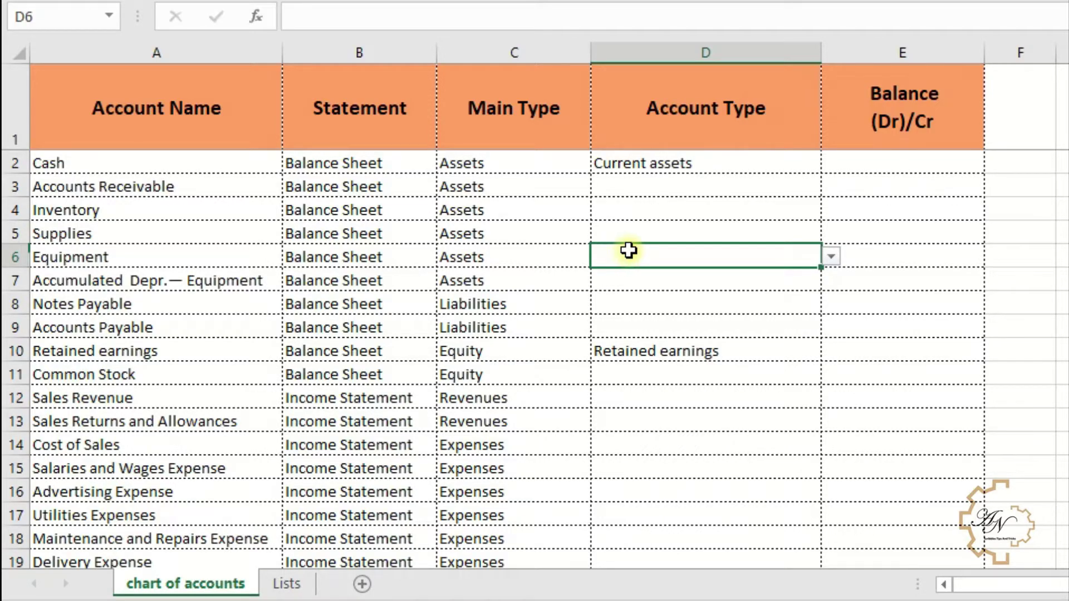
# Edit the Balance_Sheet named range on the Lists sheet so it refers to =Lists!$A$2:$A$4.
pyautogui.click(308, 581)
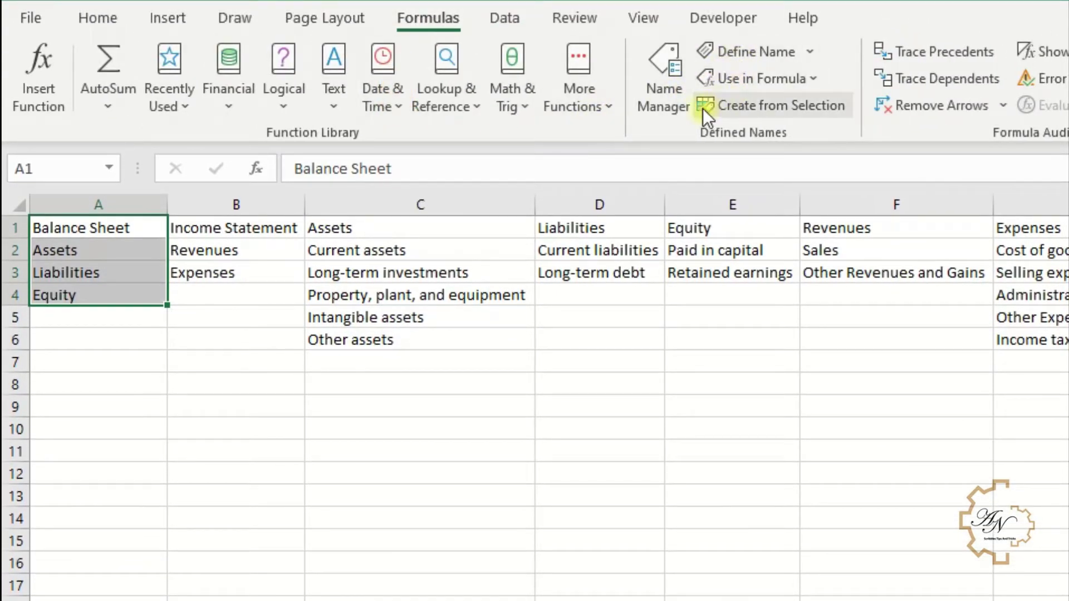
pyautogui.click(667, 99)
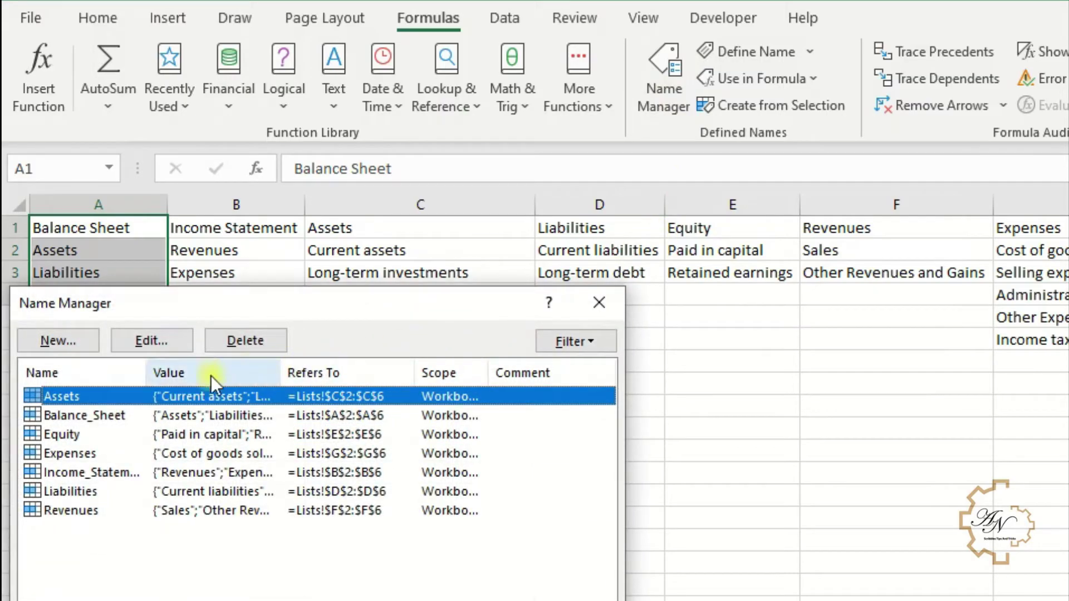
pyautogui.doubleClick(72, 416)
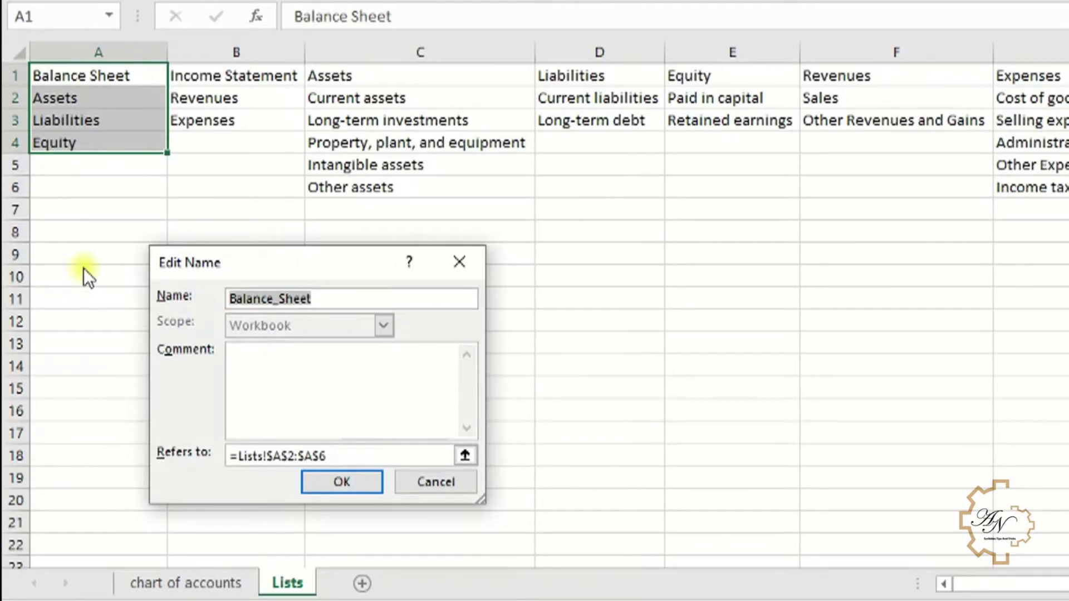
pyautogui.click(339, 457)
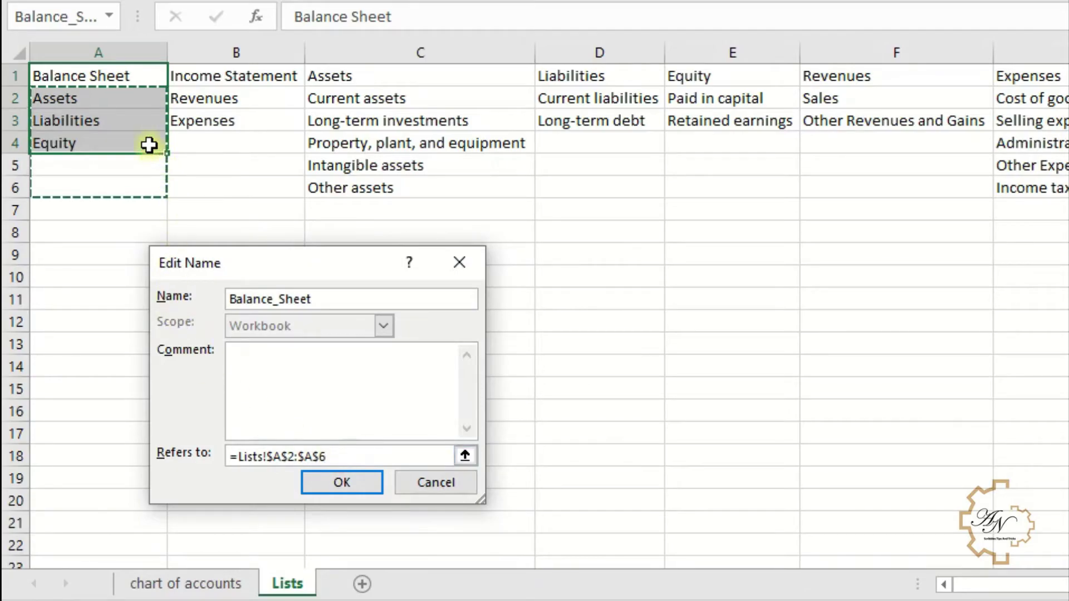
pyautogui.moveTo(148, 101); pyautogui.dragTo(143, 141)
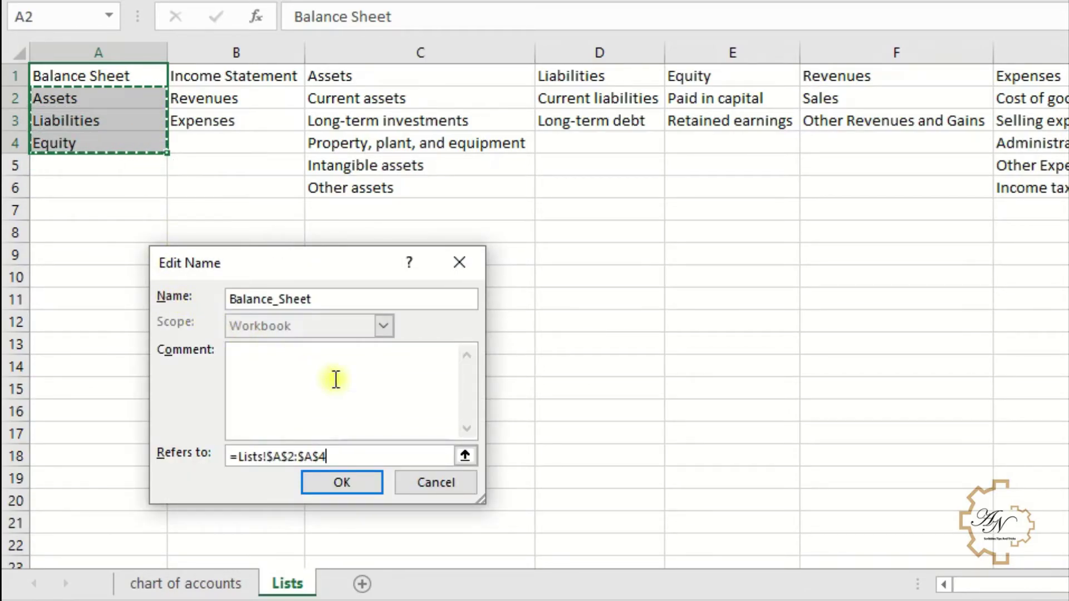
pyautogui.click(362, 478)
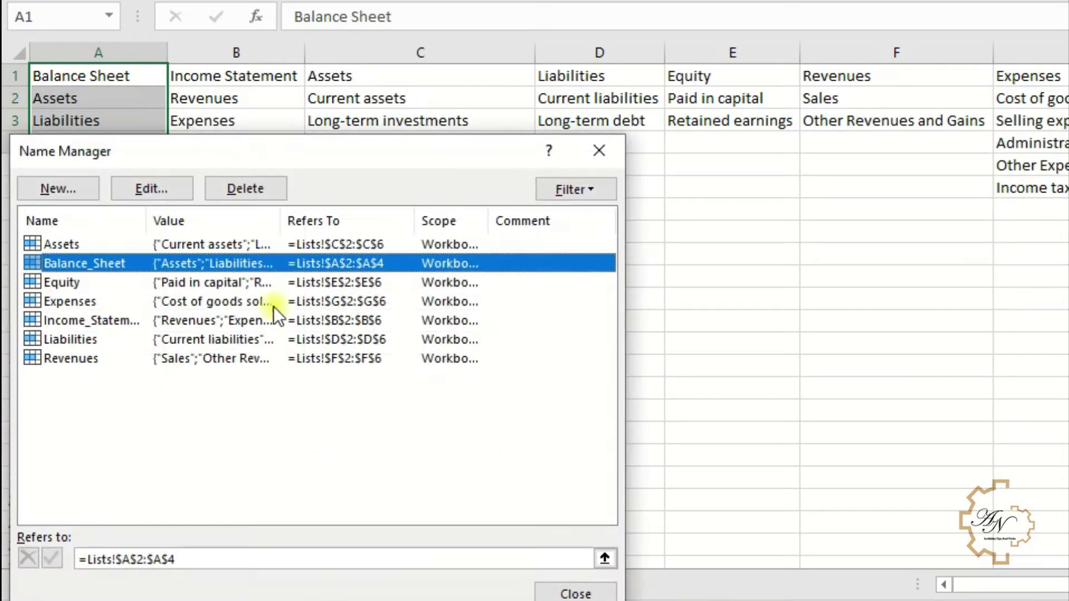
# Check the cell range that the Assets name refers to, leaving its definition as it is.
pyautogui.doubleClick(94, 243)
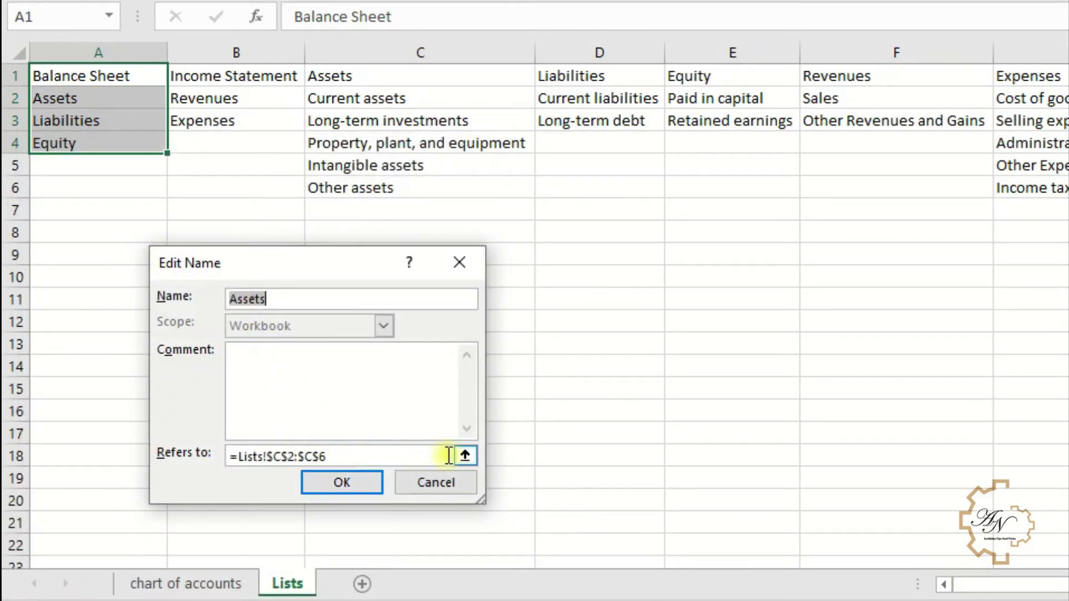
pyautogui.press('Tab')
pyautogui.press('Tab')
pyautogui.press('Return')
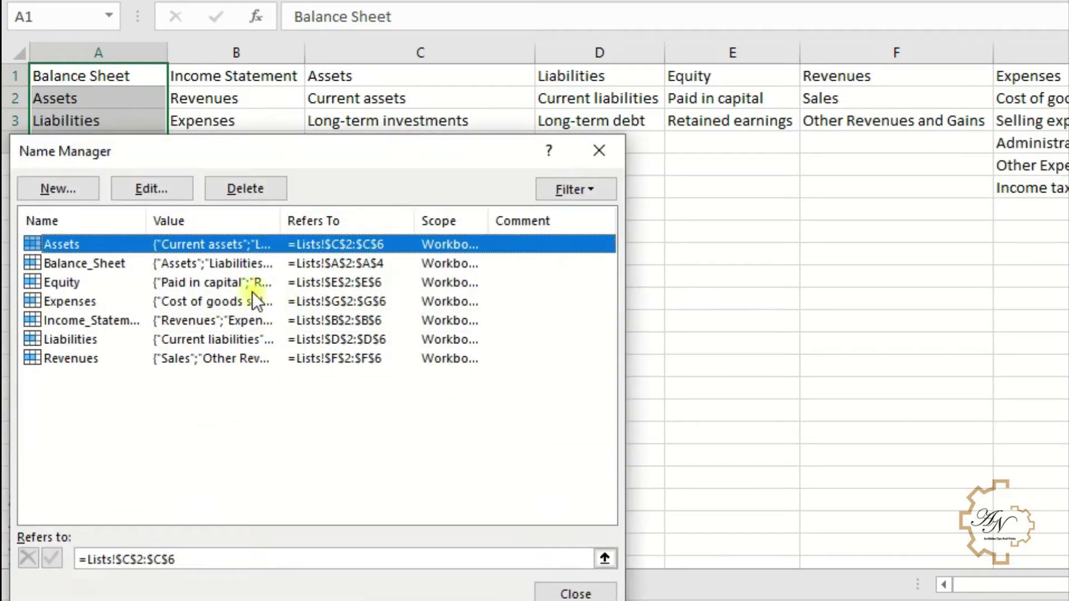
# Change the Equity named range to refer to =Lists!$E$2:$E$3 and close the name manager.
pyautogui.doubleClick(112, 281)
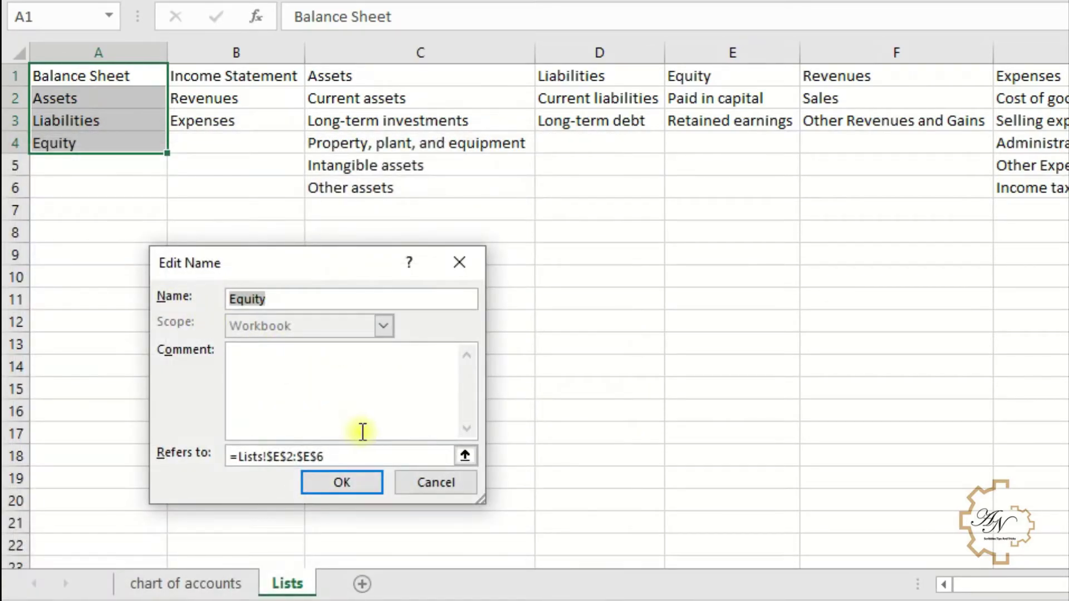
pyautogui.click(464, 457)
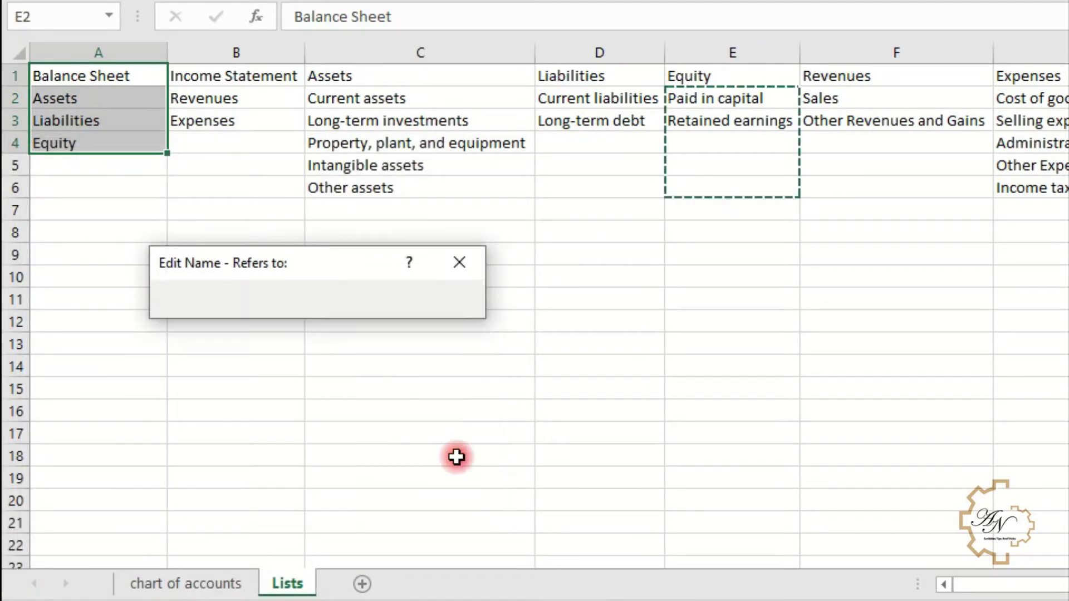
pyautogui.click(713, 102)
pyautogui.moveTo(713, 102); pyautogui.dragTo(715, 118)
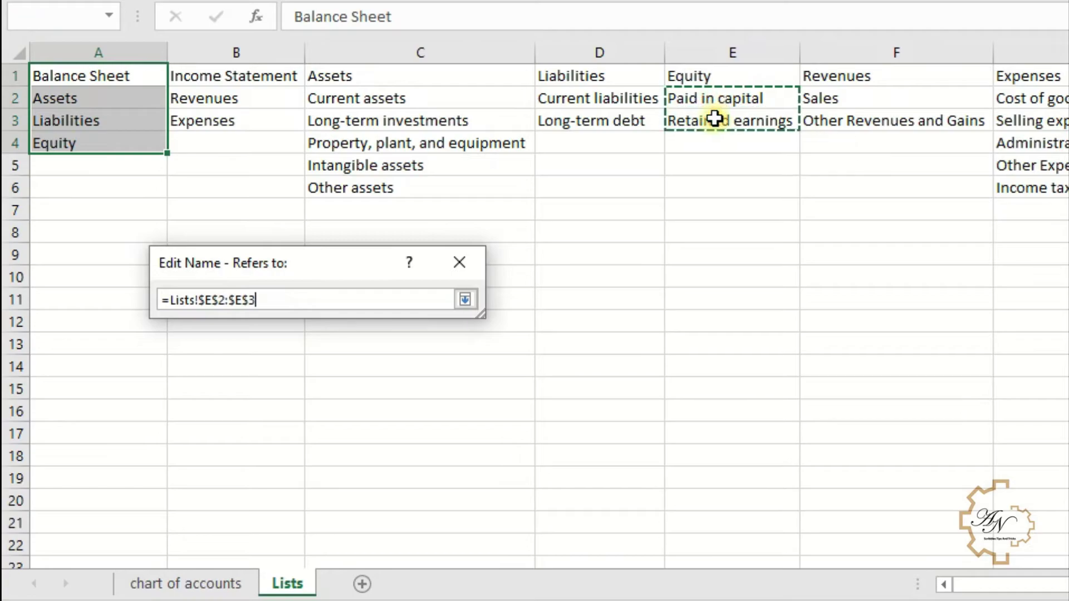
pyautogui.click(465, 301)
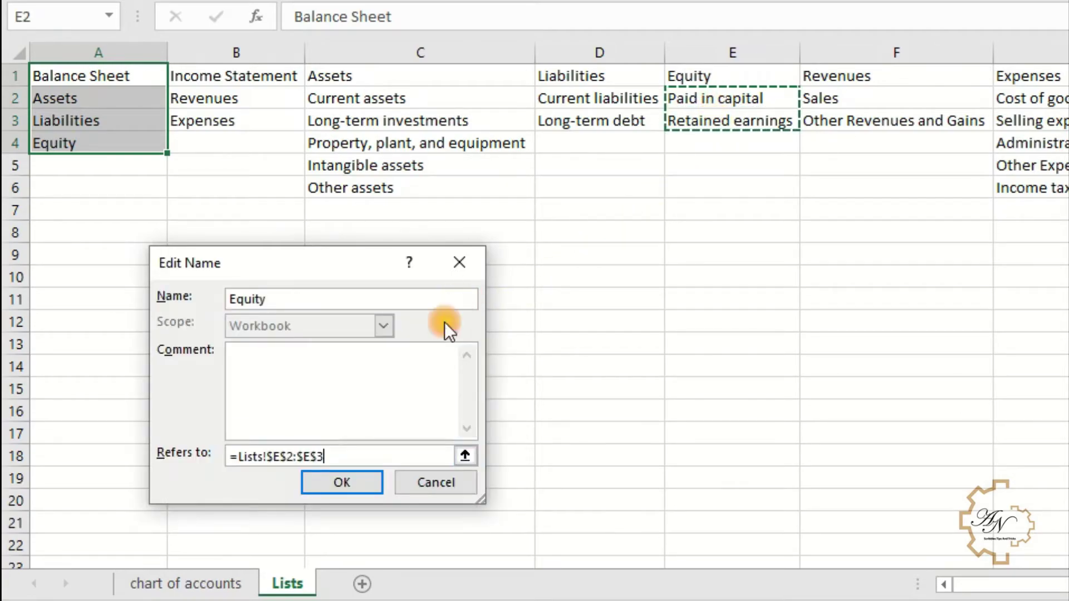
pyautogui.click(356, 481)
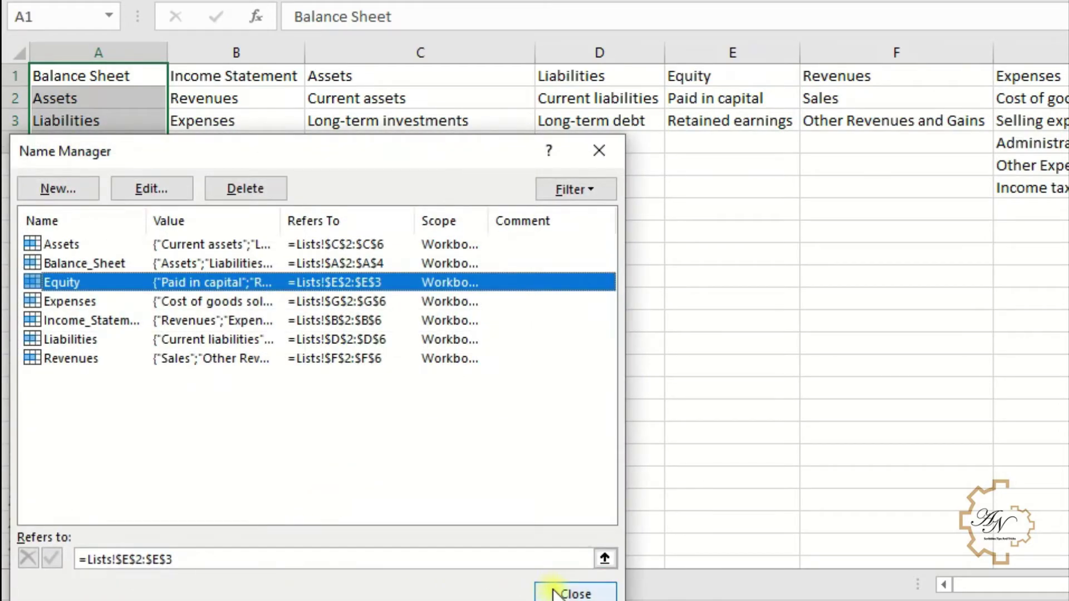
pyautogui.click(557, 593)
# Examine the Account Type drop-down options for Common Stock, Cash and Notes Payable on the chart of accounts sheet.
pyautogui.click(237, 583)
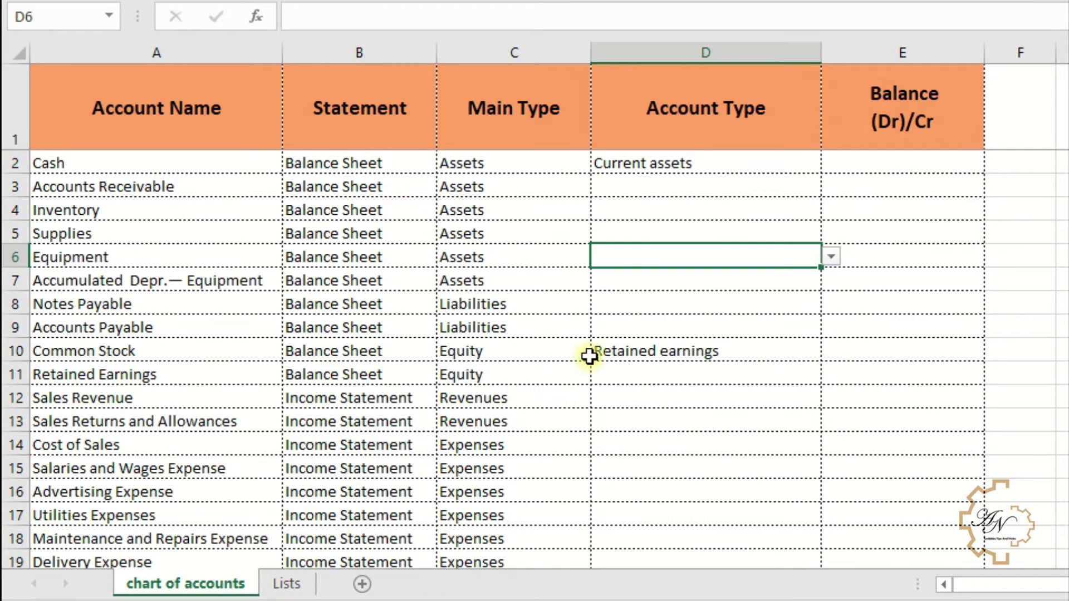
pyautogui.click(640, 352)
pyautogui.click(829, 351)
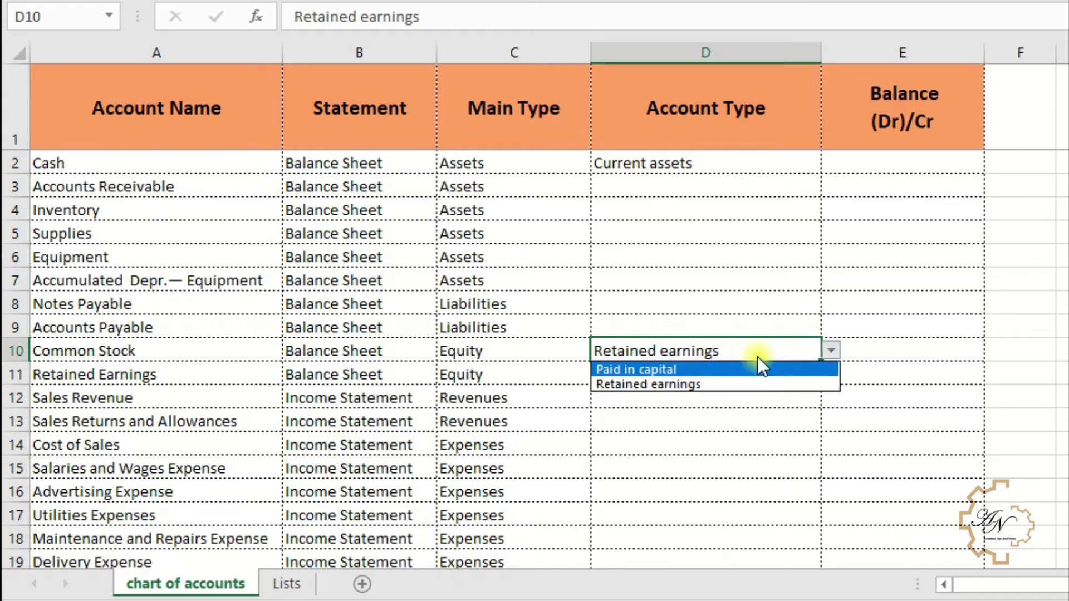
pyautogui.click(759, 165)
pyautogui.click(796, 166)
pyautogui.click(832, 161)
pyautogui.click(834, 162)
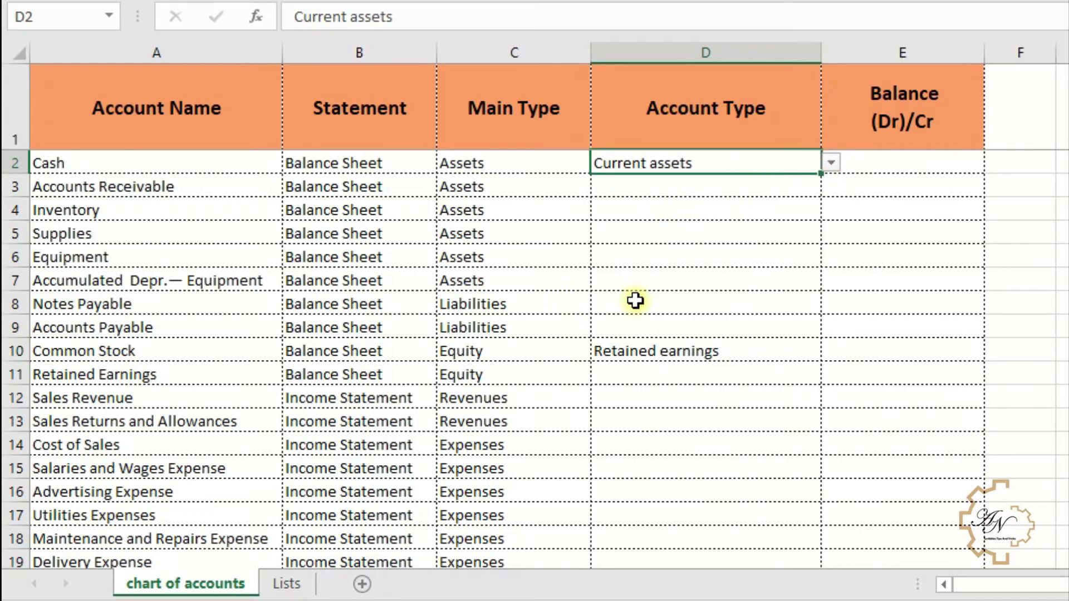
pyautogui.click(768, 310)
pyautogui.click(830, 303)
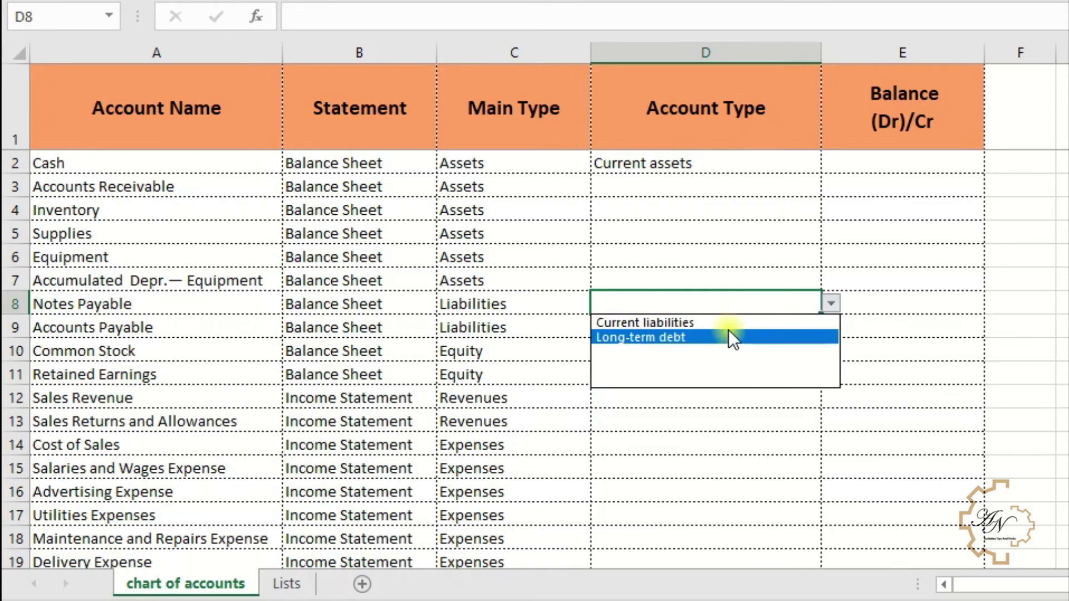
pyautogui.press('Escape')
pyautogui.click(288, 584)
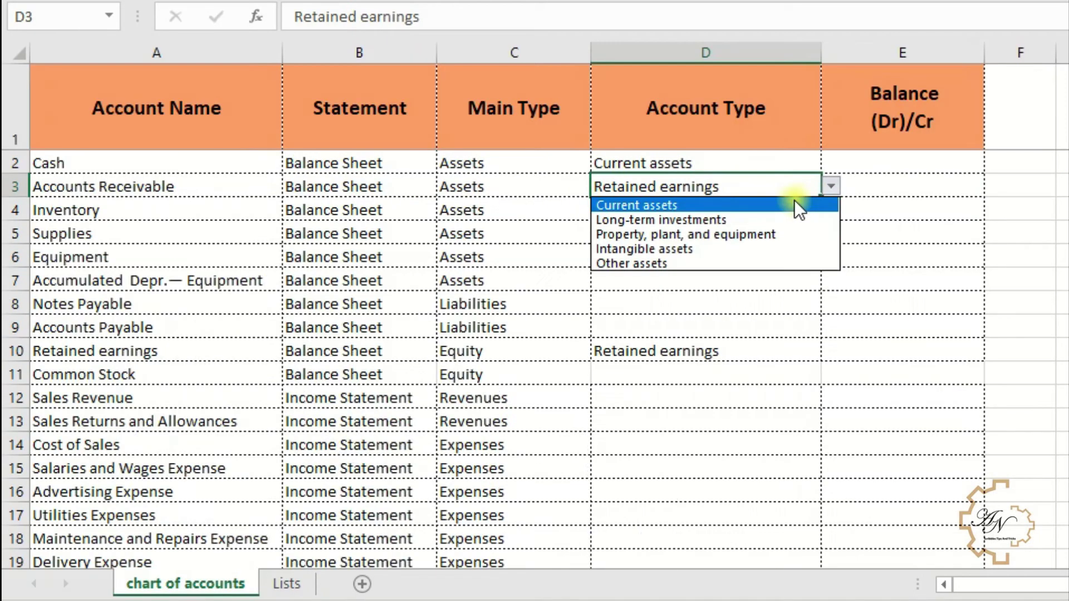
# Choose Current assets as the account type for Accounts Receivable in D3 and Sales for Sales Revenue in D12.
pyautogui.click(795, 201)
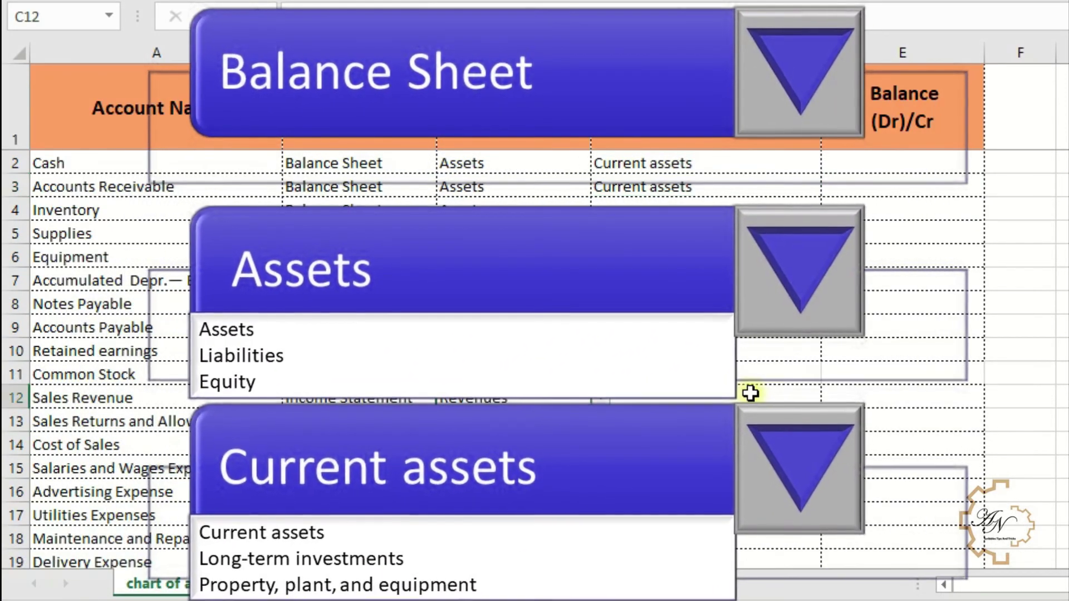
pyautogui.click(747, 395)
pyautogui.click(834, 396)
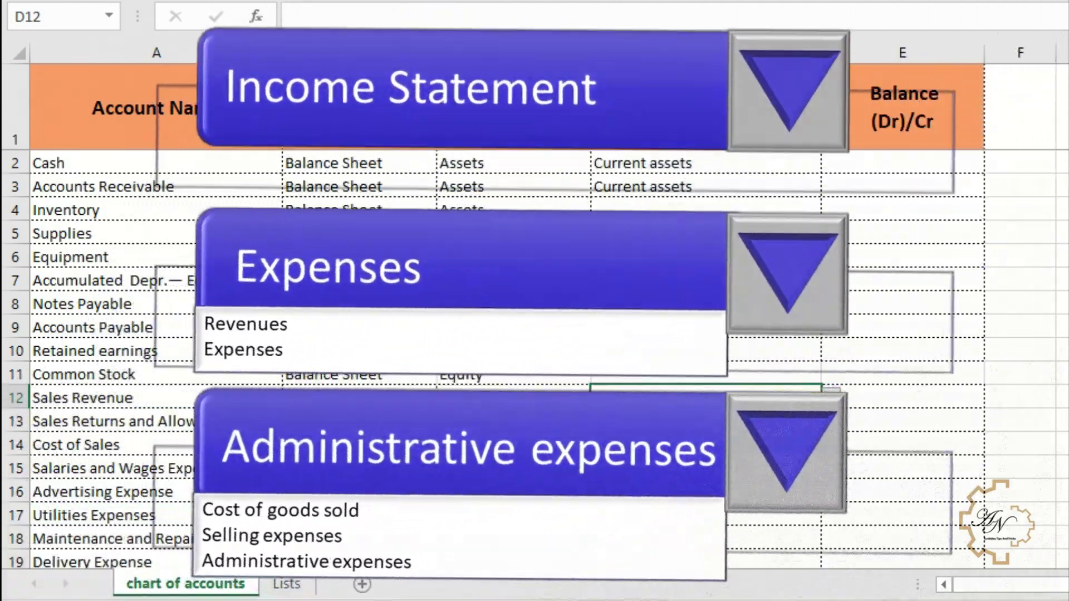
pyautogui.click(608, 438)
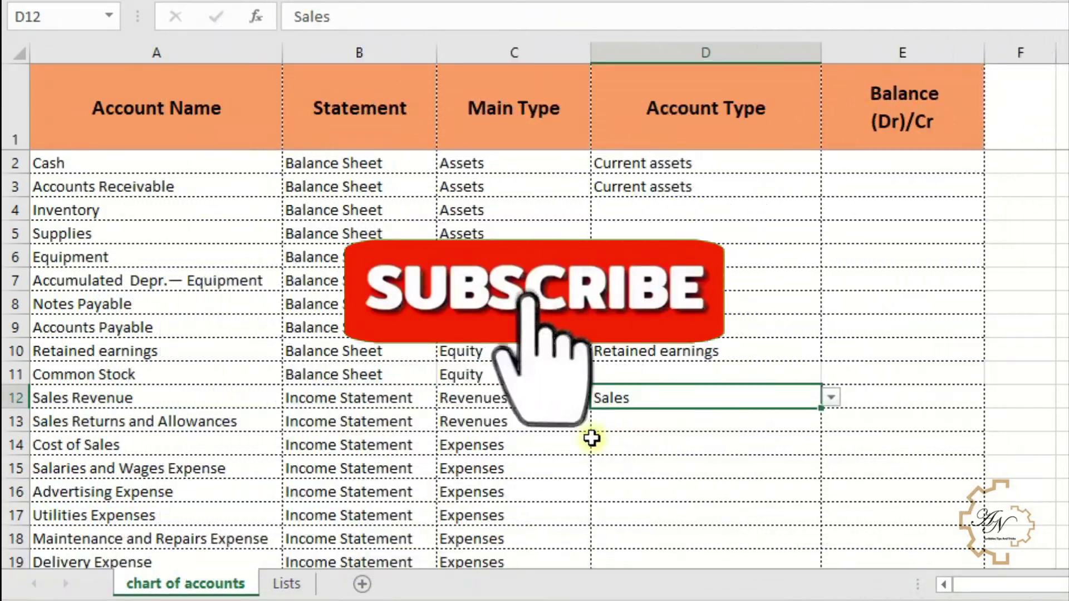